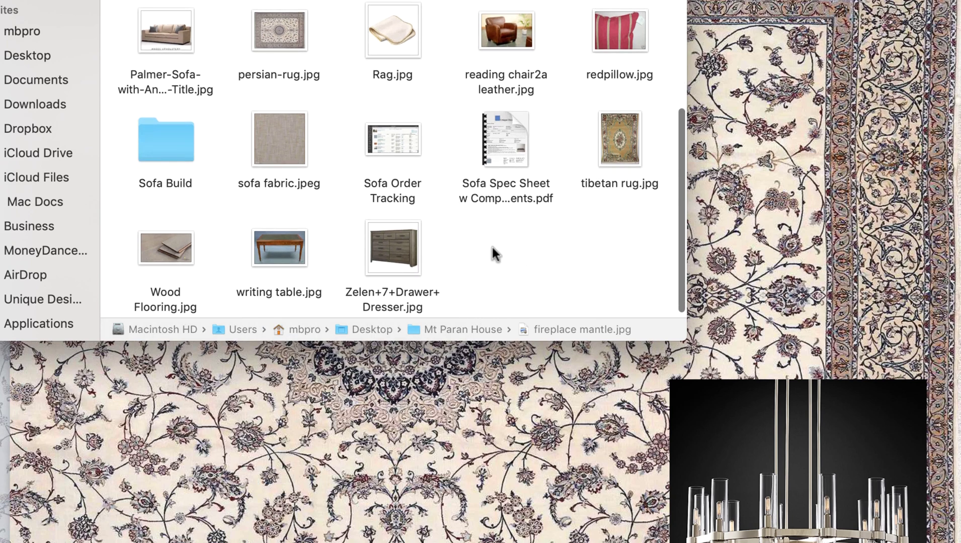
Switch to Google Chrome's Thaddeus Glass Coffee Table page and open the DesignerLogic Clipper.
scroll(492, 247, up, 5)
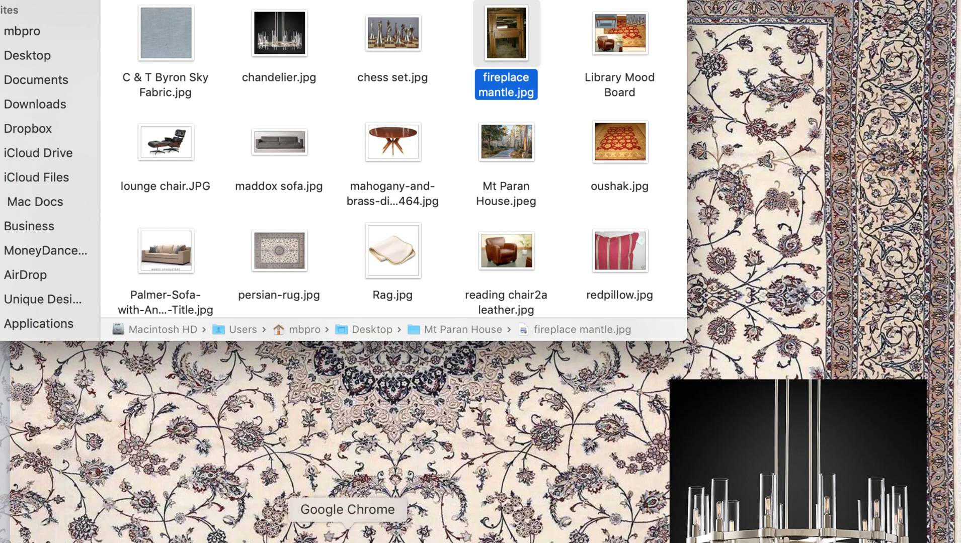
click(347, 533)
click(283, 2)
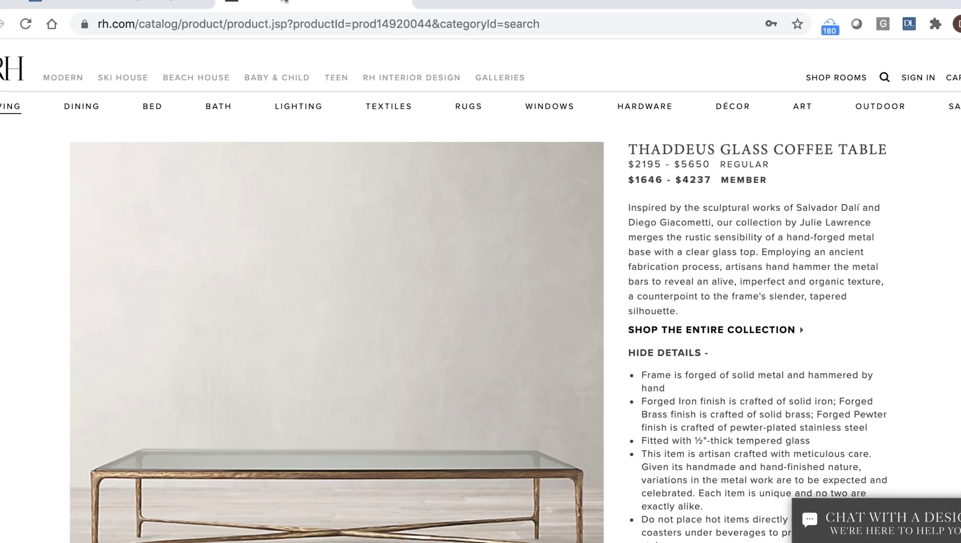
scroll(792, 406, down, 1)
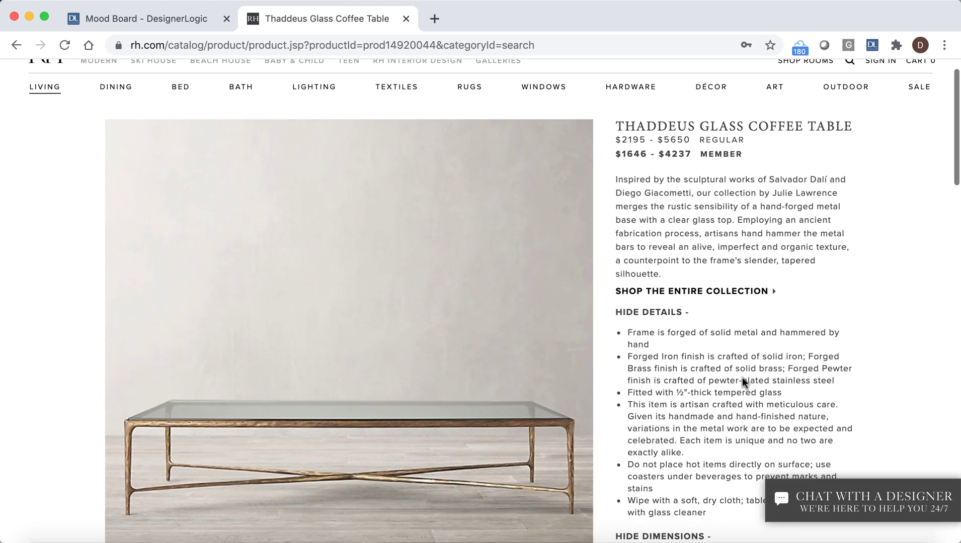
scroll(744, 383, down, 4)
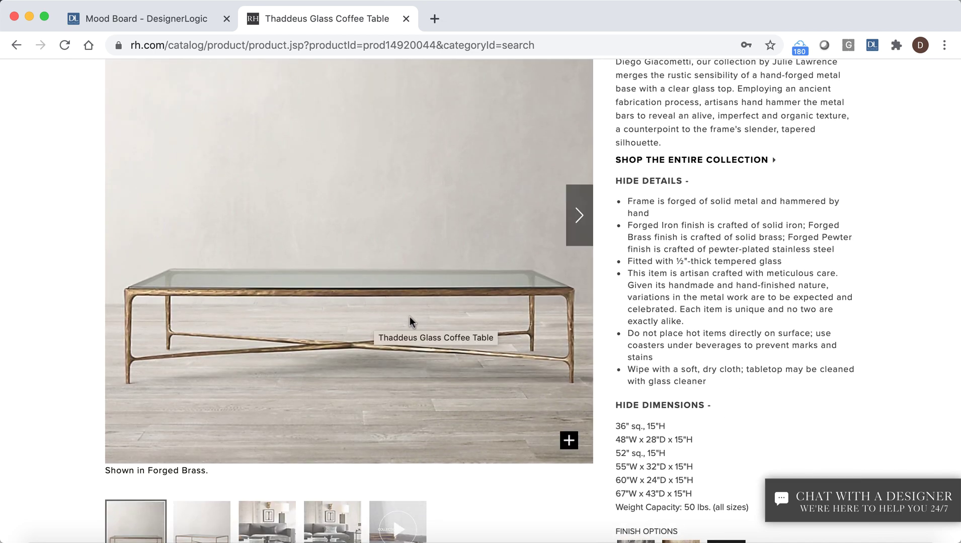
scroll(410, 322, up, 3)
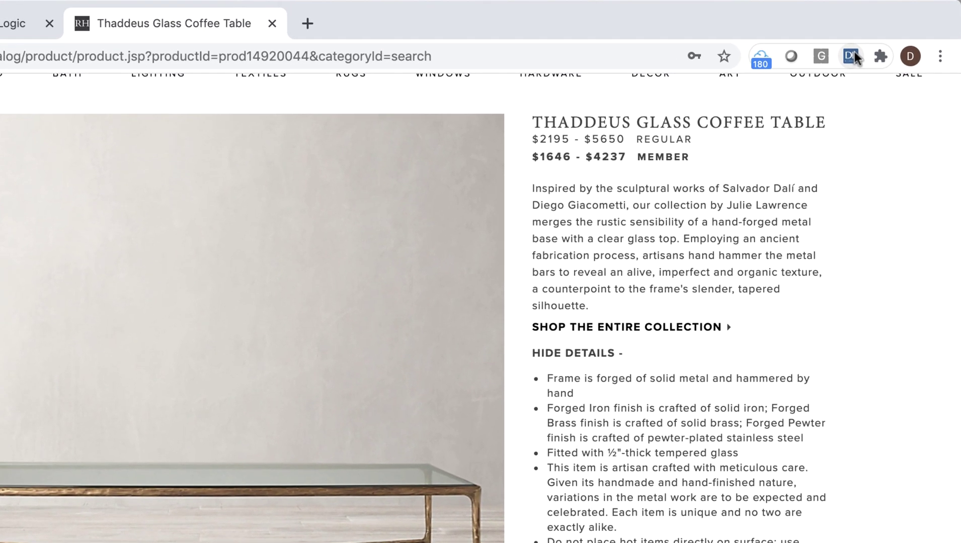
click(873, 45)
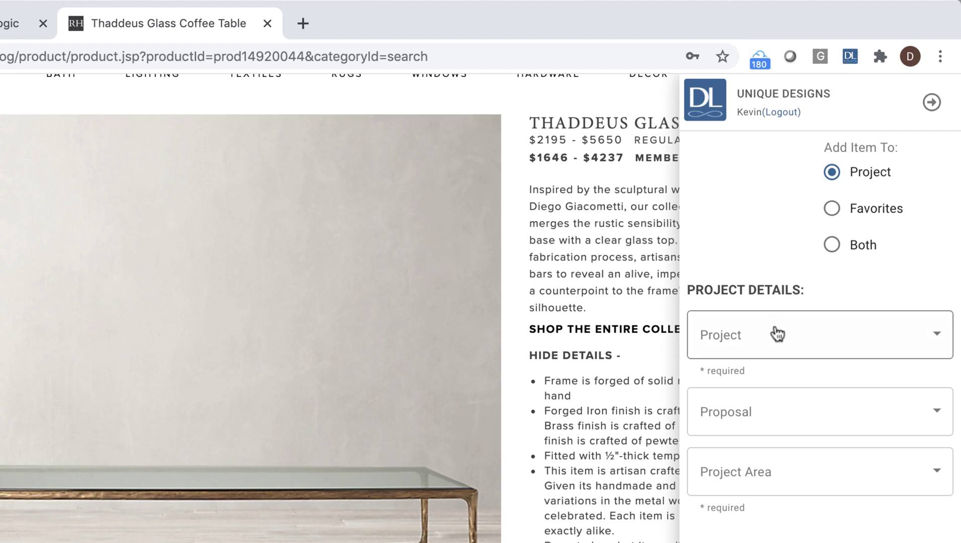
Assign the clipped item to the Mt. Paran House project and the Living Room project area.
click(777, 334)
click(781, 332)
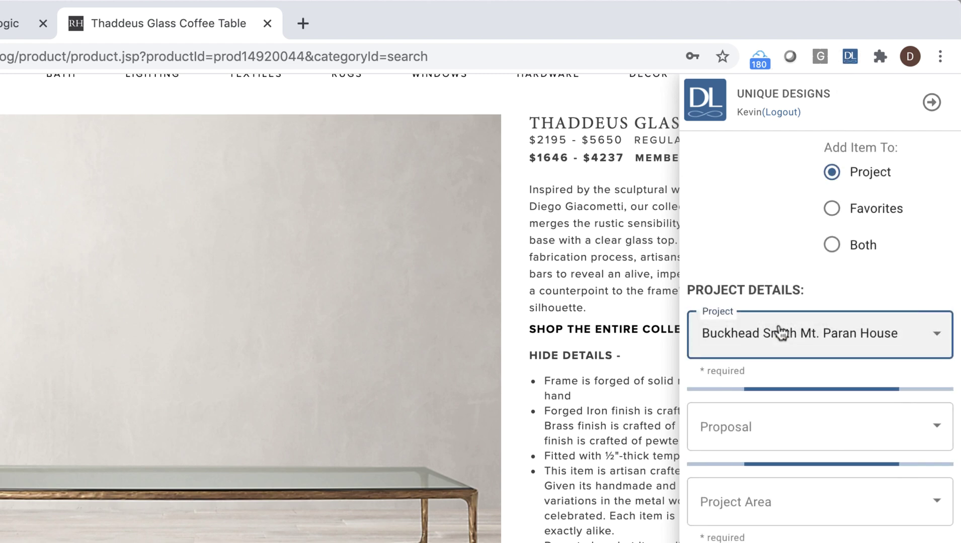
click(779, 476)
scroll(779, 476, down, 7)
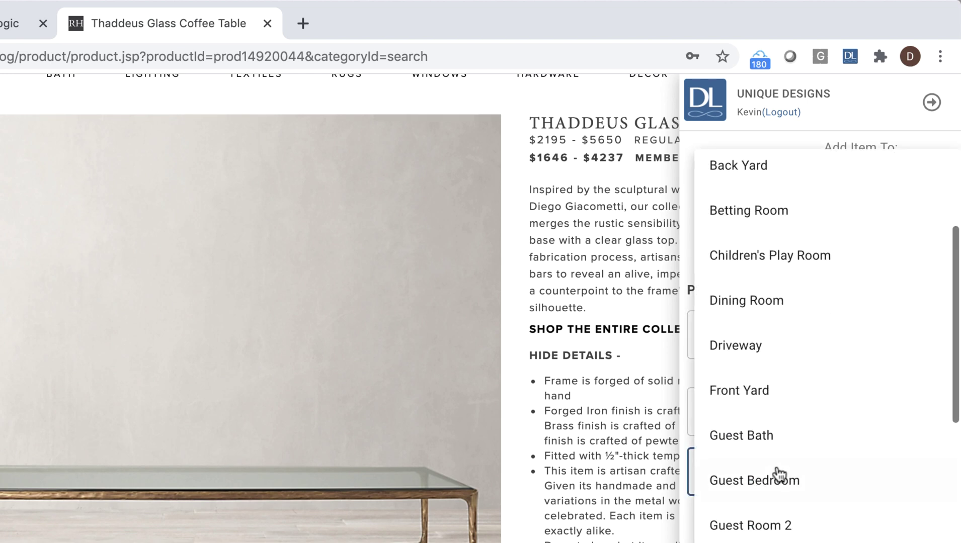
click(770, 497)
Set the item's sales code to Furniture.
scroll(769, 498, down, 6)
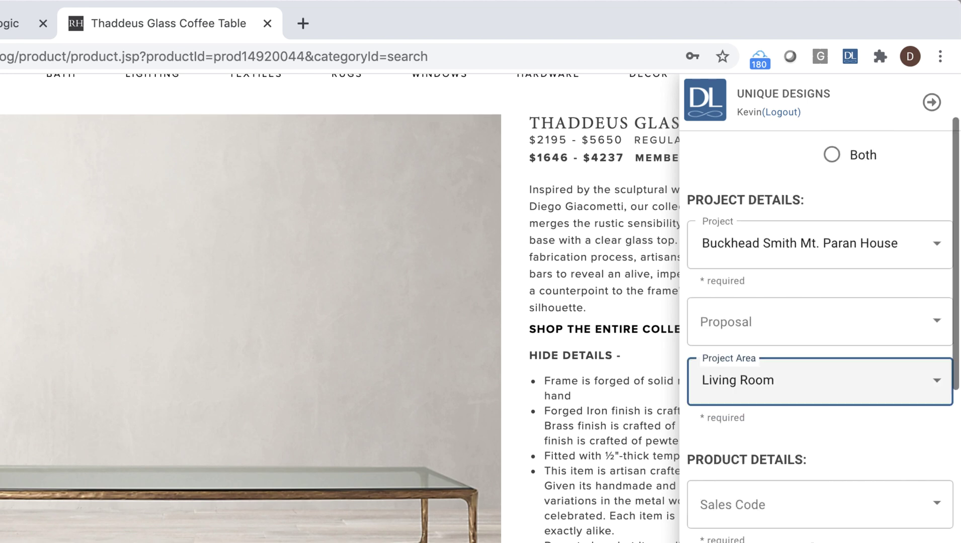
click(776, 272)
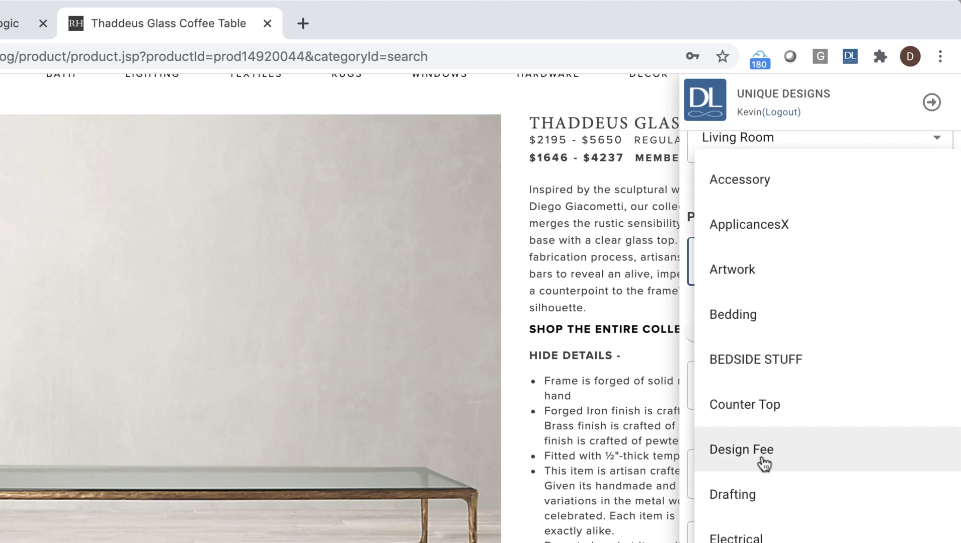
scroll(774, 503, down, 4)
click(752, 533)
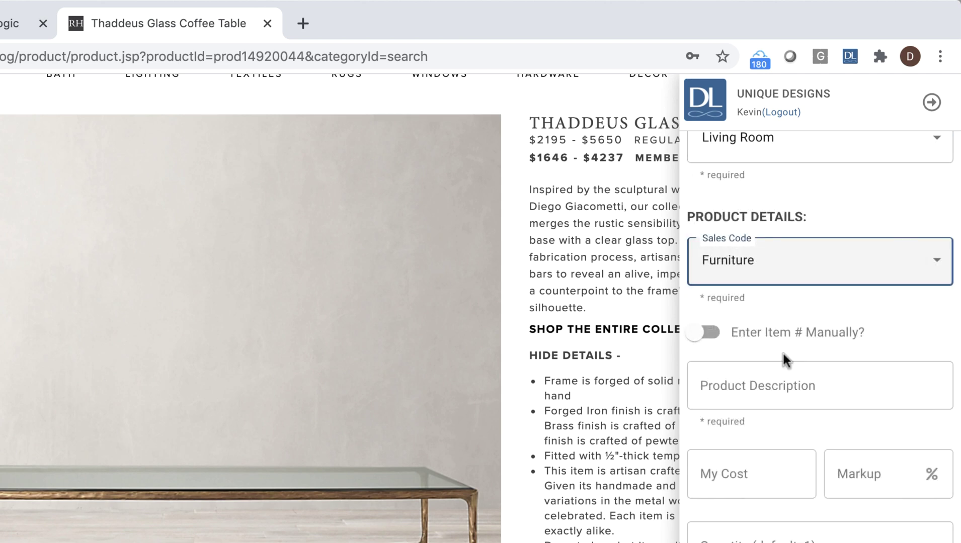
Collapse the clipper panel and clip the page title "THADDEUS GLASS COFFEE TABLE" as the Product Description.
click(931, 102)
drag(531, 116, 847, 125)
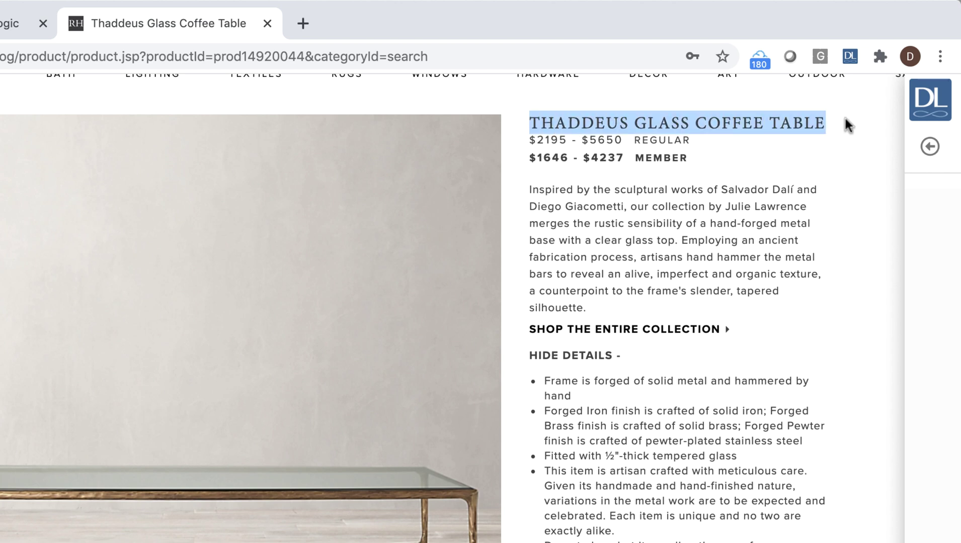
right_click(758, 123)
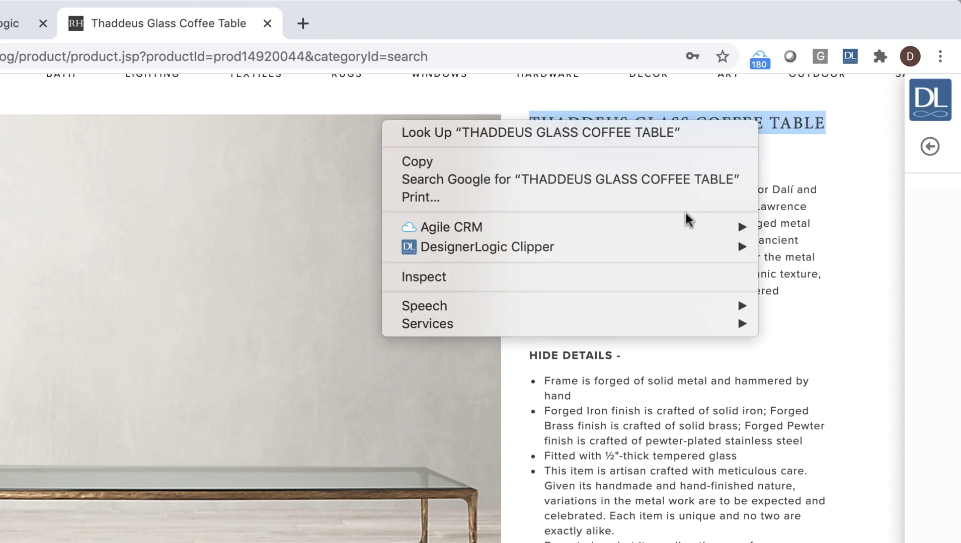
mouse_move(688, 249)
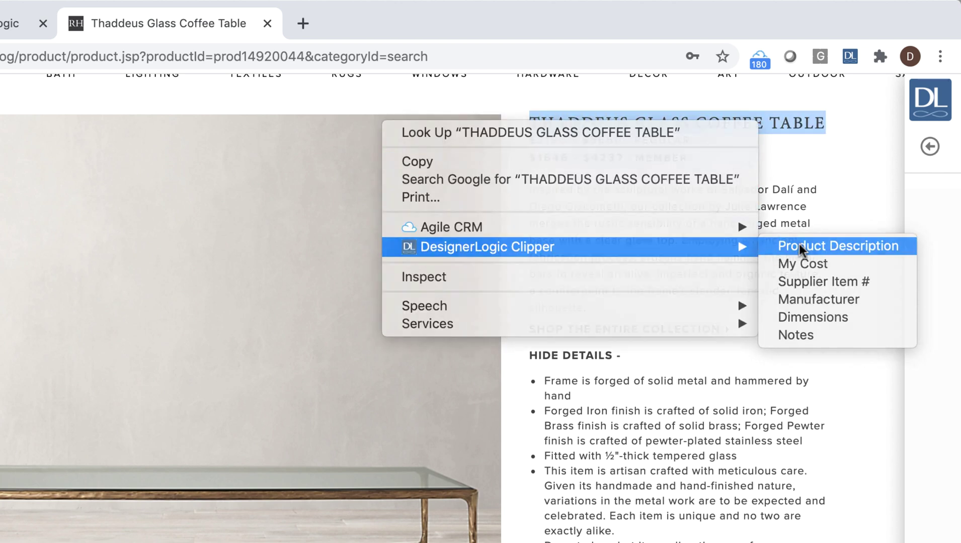
click(769, 248)
Clip the upper member price, 4237, as My Cost.
right_click(610, 156)
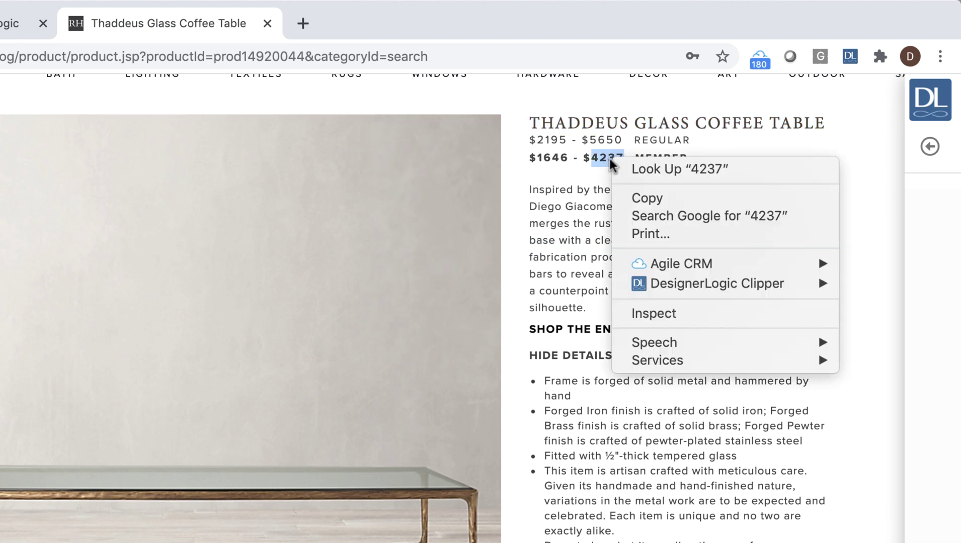
mouse_move(636, 280)
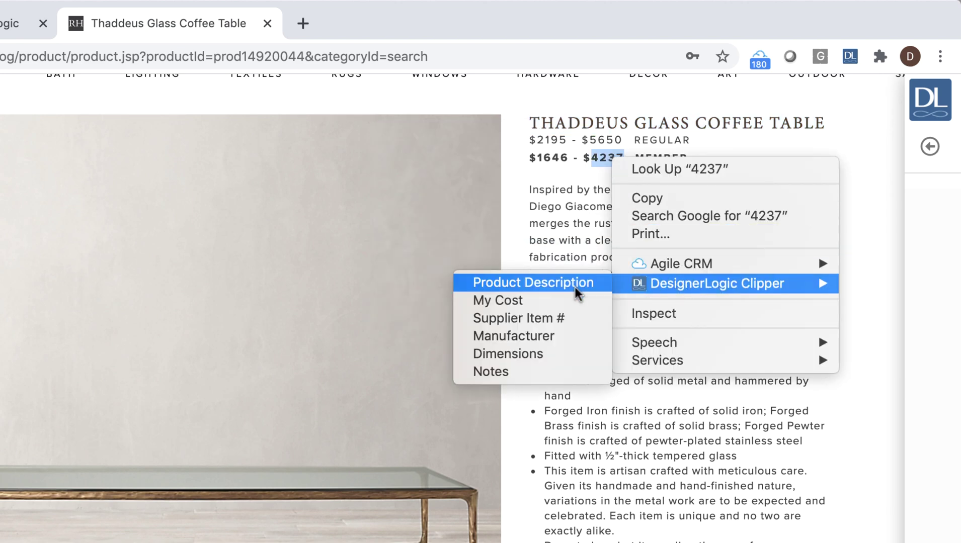
click(518, 301)
Clip the product's introductory paragraph, starting "Inspired by the sculptural works", as Notes.
scroll(582, 355, down, 3)
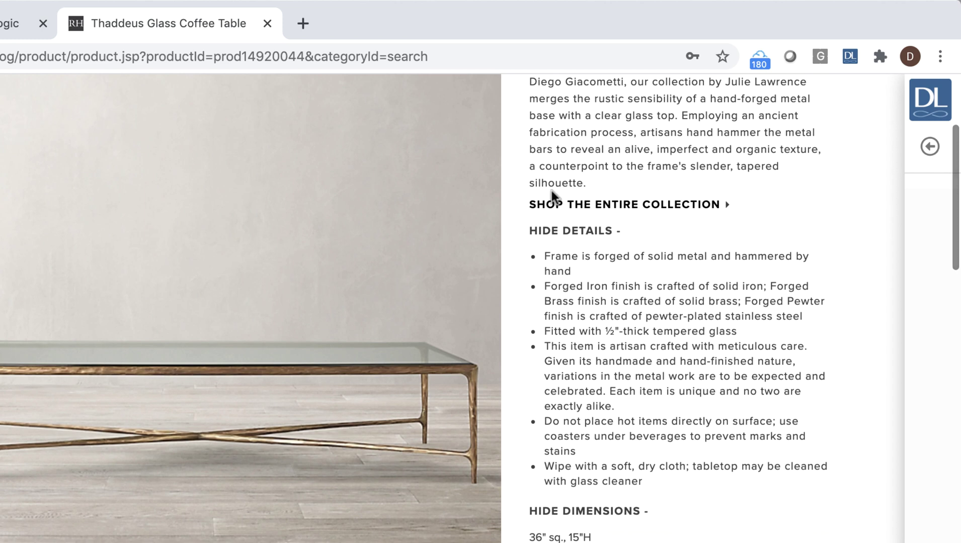
scroll(553, 195, up, 1)
drag(528, 109, 575, 227)
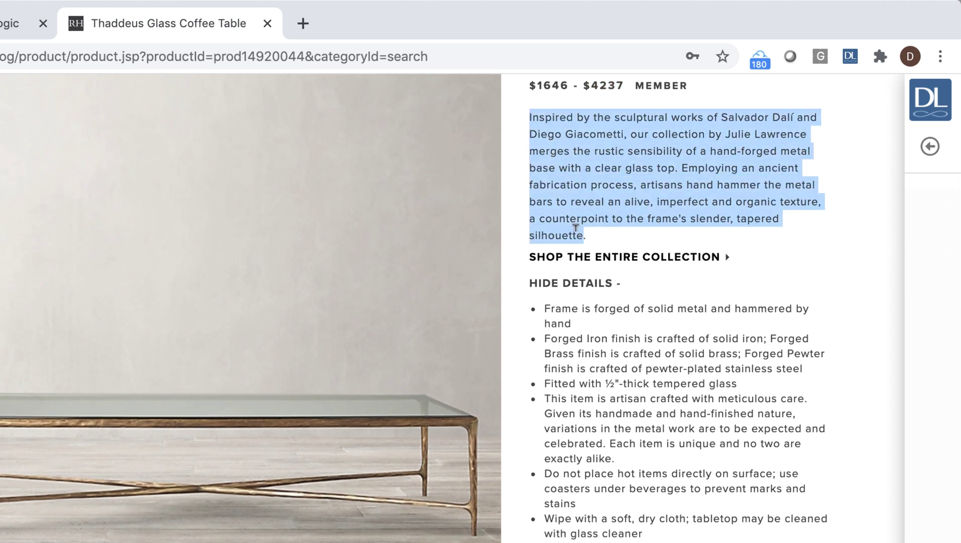
right_click(575, 203)
mouse_move(553, 331)
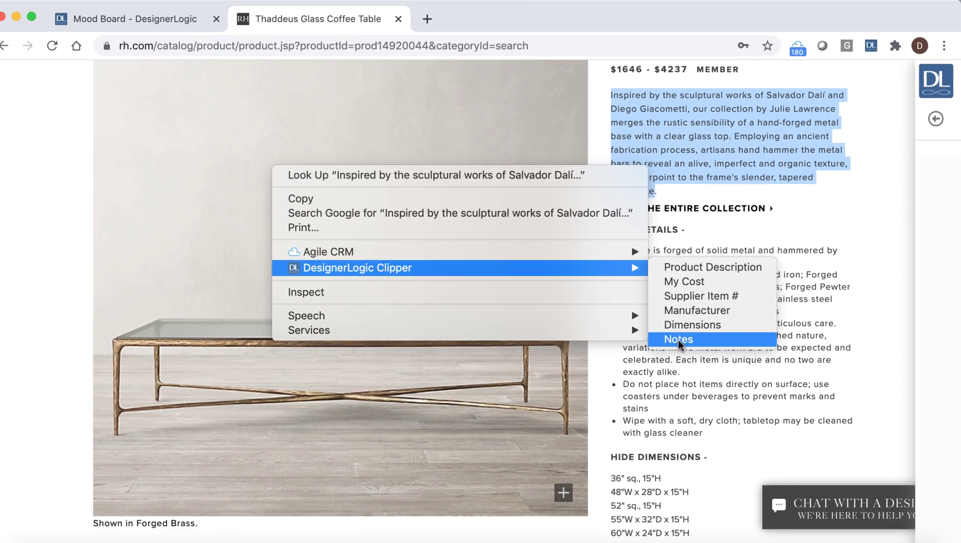
click(677, 340)
Clip the full list of table sizes, including the weight capacity line, as Dimensions.
scroll(623, 352, down, 3)
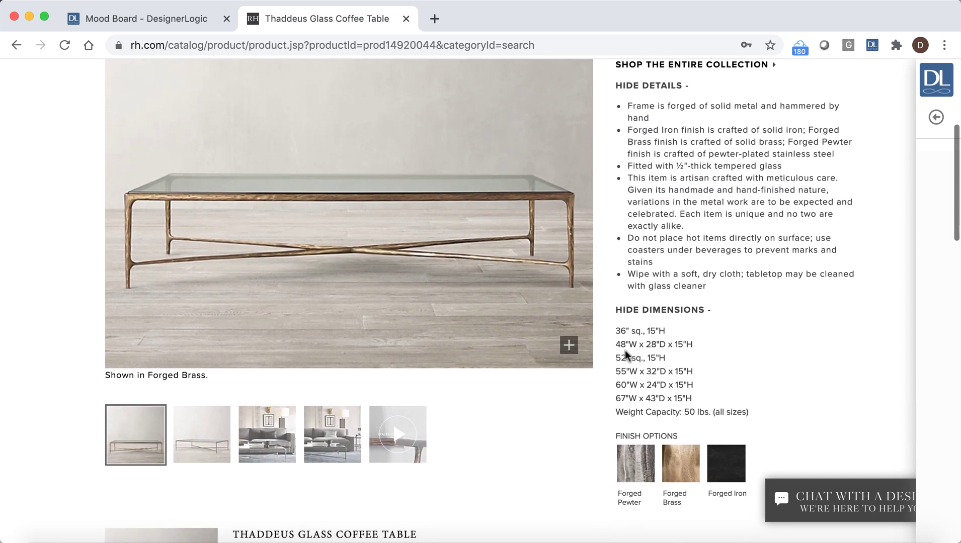
drag(616, 326, 750, 414)
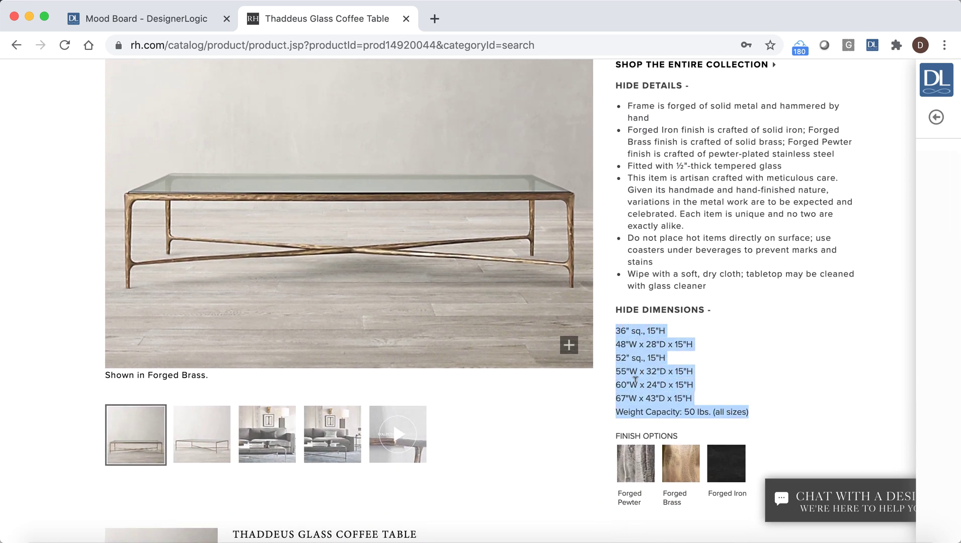
right_click(635, 380)
mouse_move(594, 467)
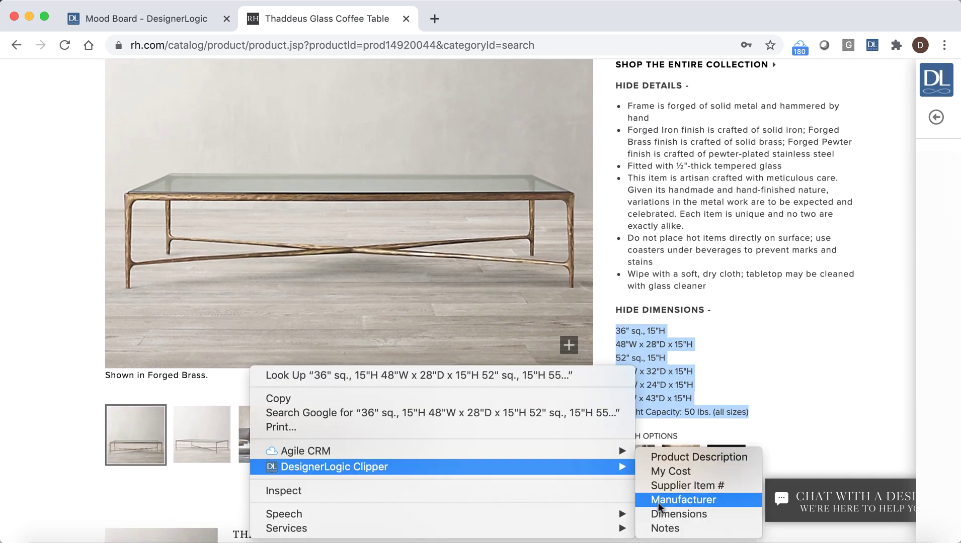
click(677, 514)
Reopen the clipper form and set My Supplier to Restoration Hardware.
scroll(705, 352, up, 4)
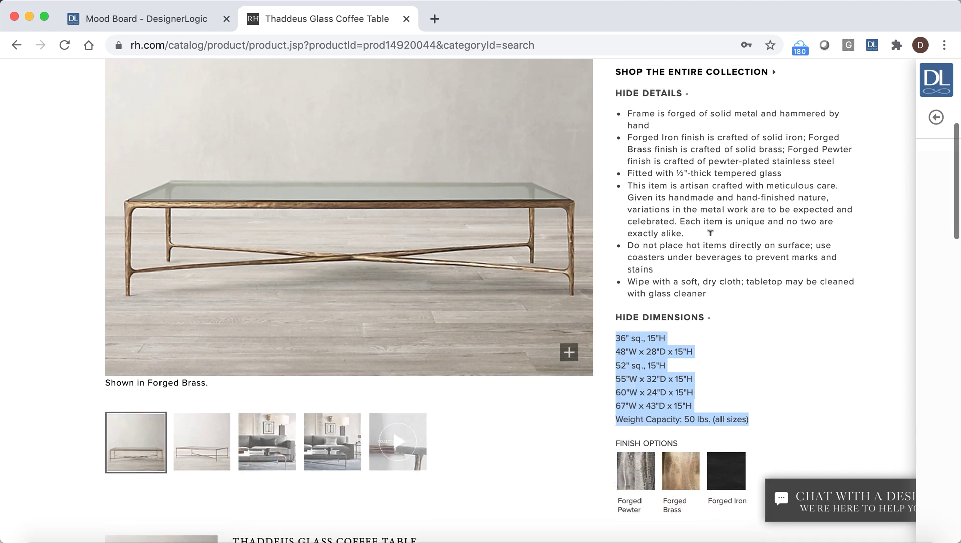
click(936, 119)
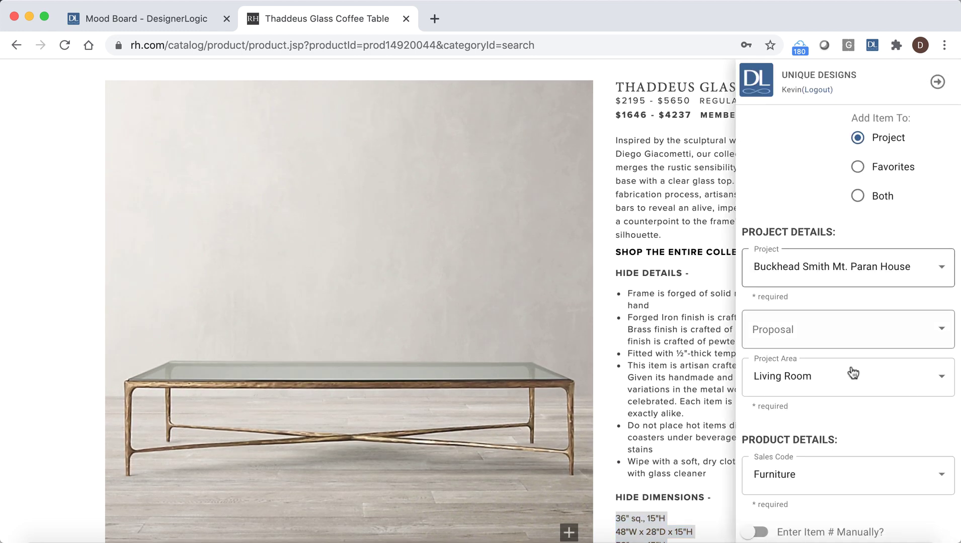
scroll(858, 397, down, 8)
scroll(857, 397, down, 3)
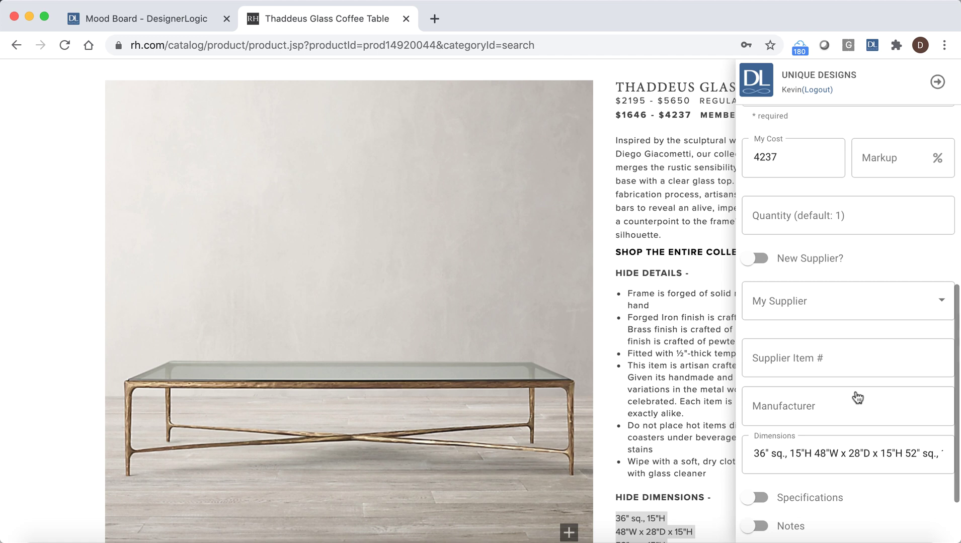
click(817, 304)
scroll(839, 439, down, 15)
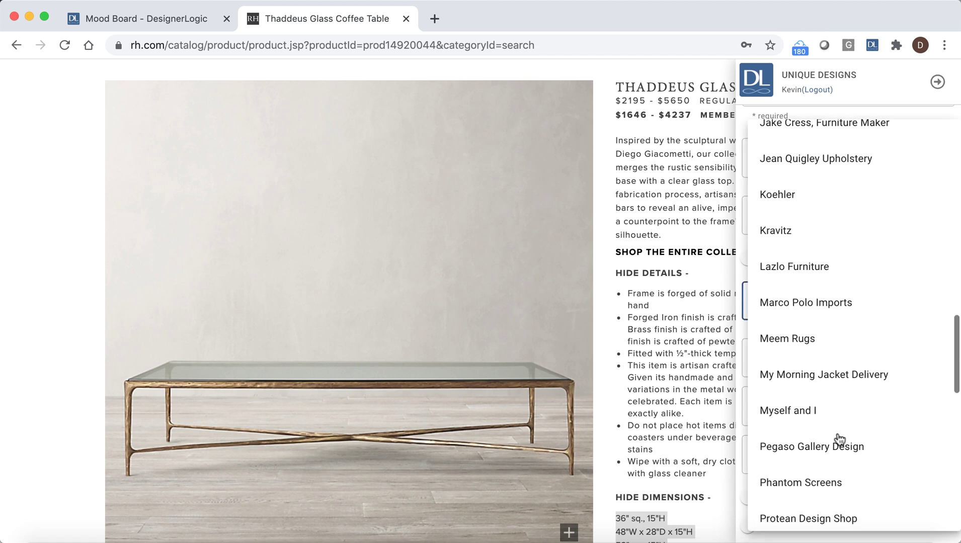
click(808, 283)
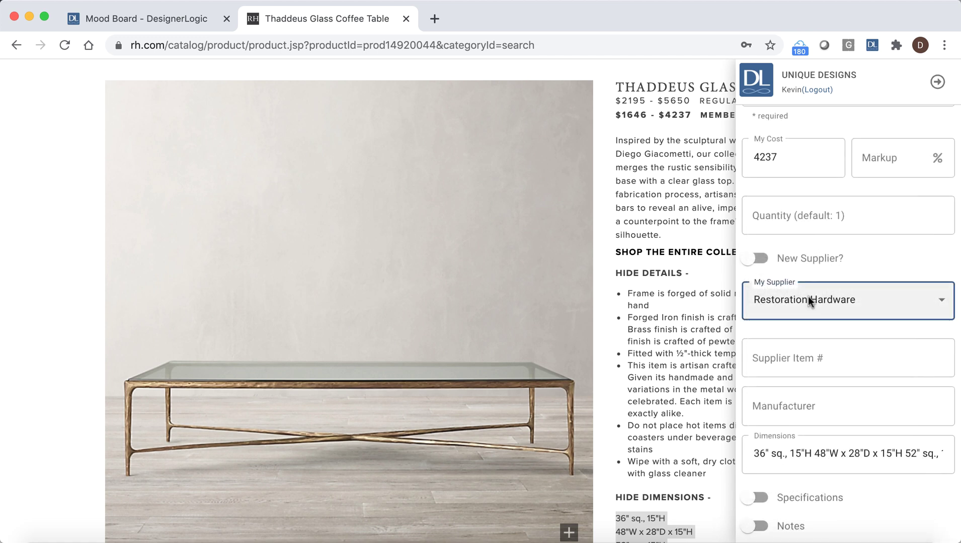
Set the item's markup to 30% and activate the quantity entry.
scroll(858, 191, up, 3)
click(877, 272)
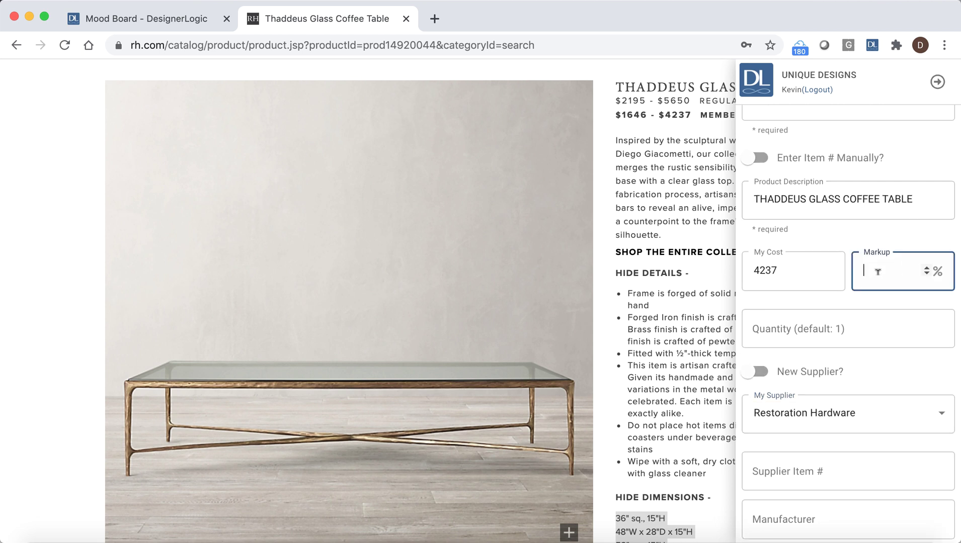
text(30)
click(886, 324)
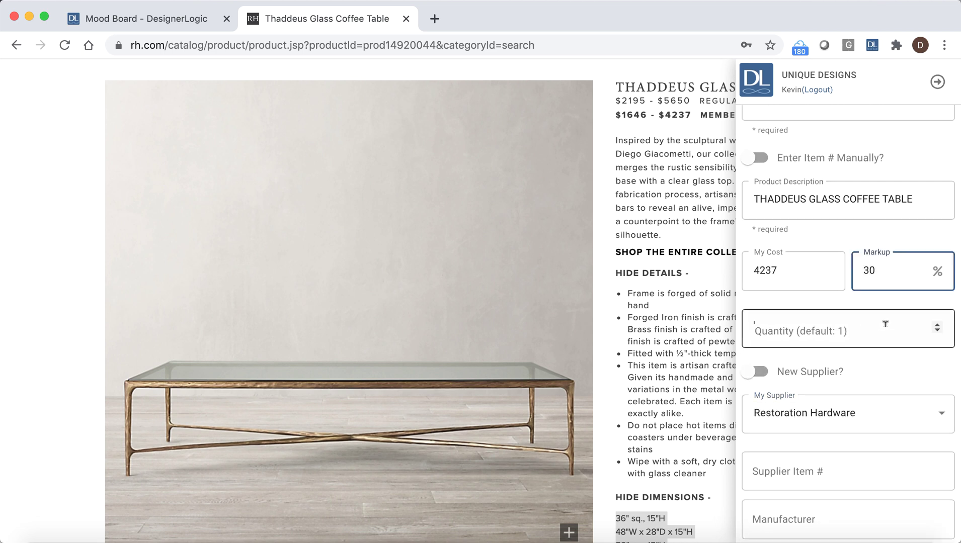
Clip the main coffee table photo as the Product Image.
scroll(885, 324, up, 7)
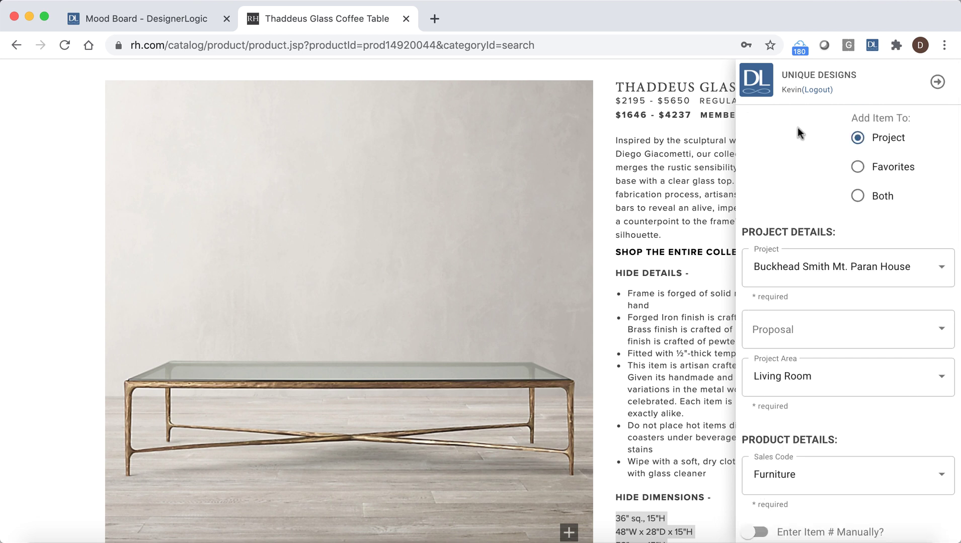
right_click(398, 236)
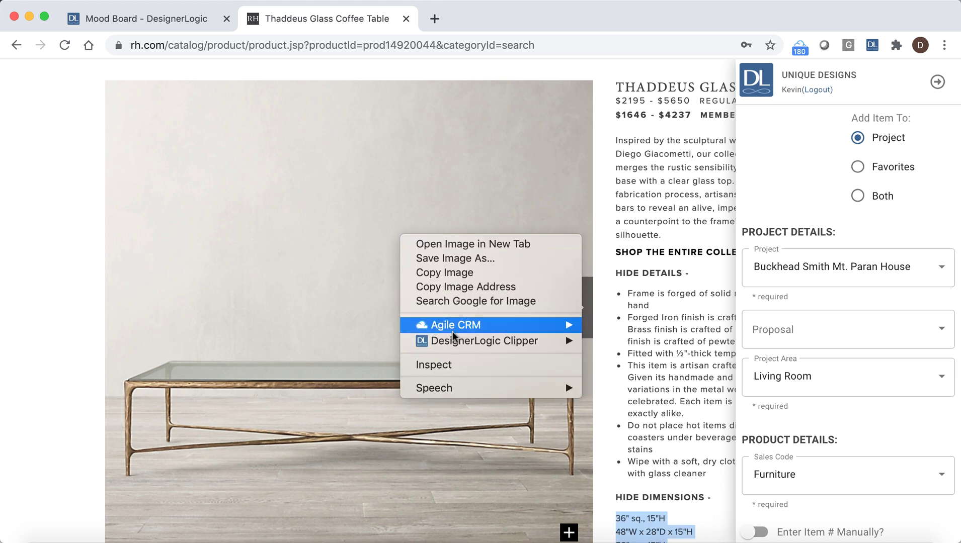
mouse_move(461, 342)
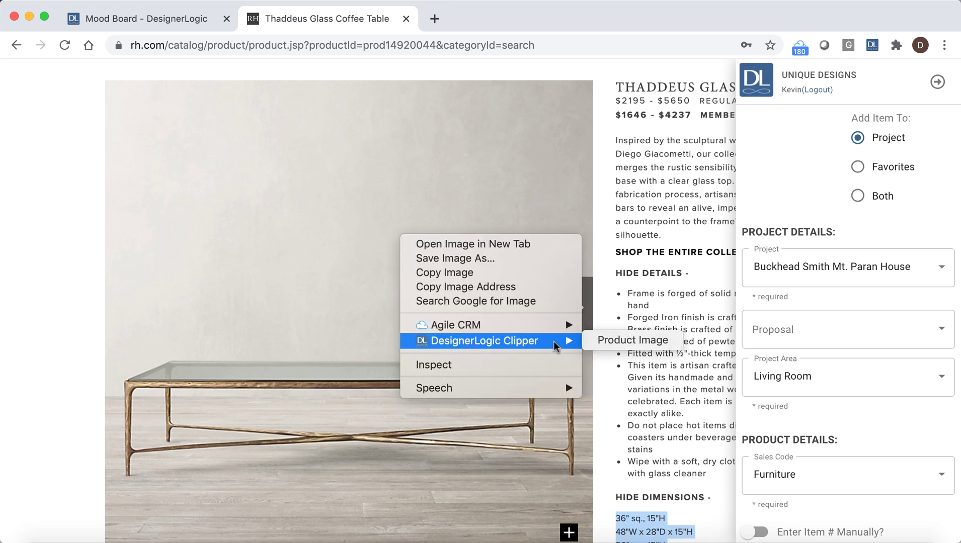
click(632, 340)
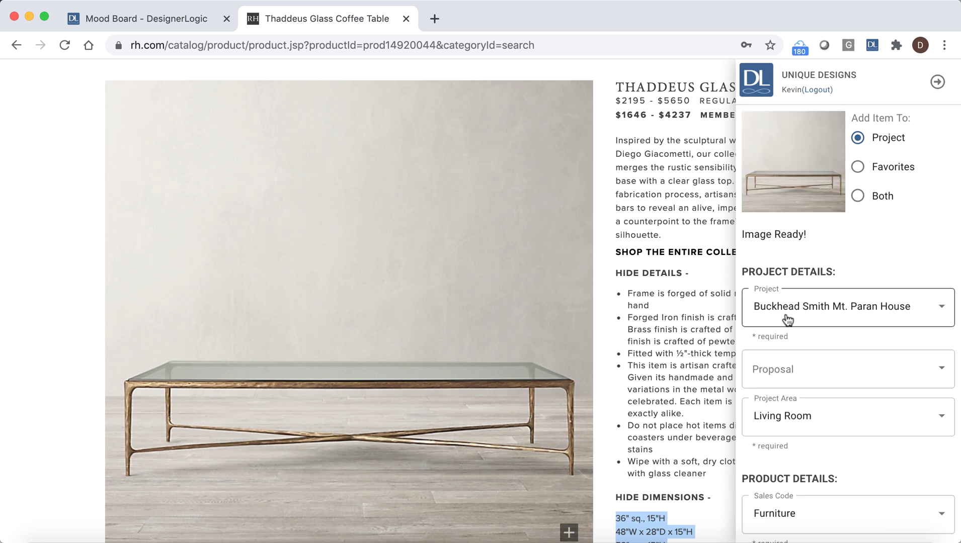
Collapse the clipper and copy the bulleted product details, from the forged metal frame through the glass cleaner care line.
click(937, 82)
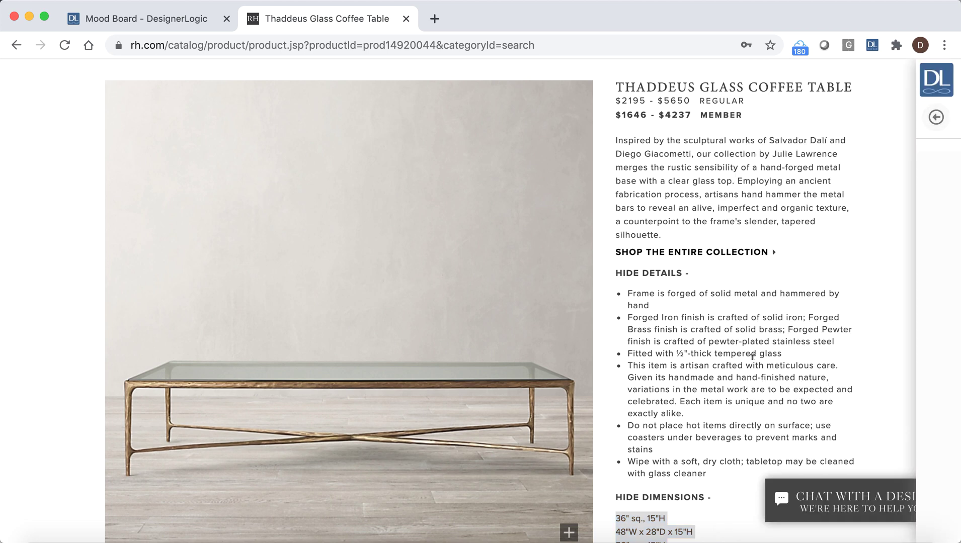
scroll(636, 165, down, 5)
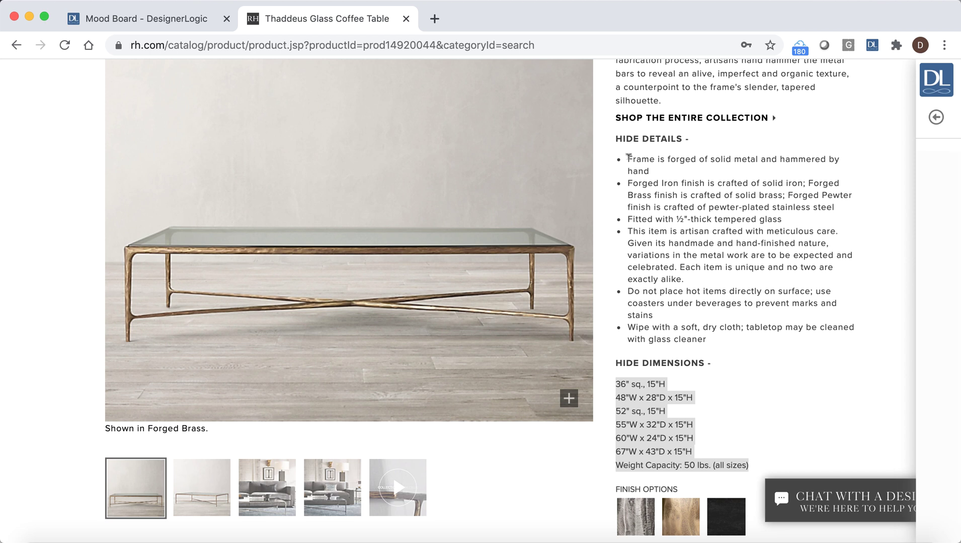
drag(629, 157, 715, 366)
right_click(671, 259)
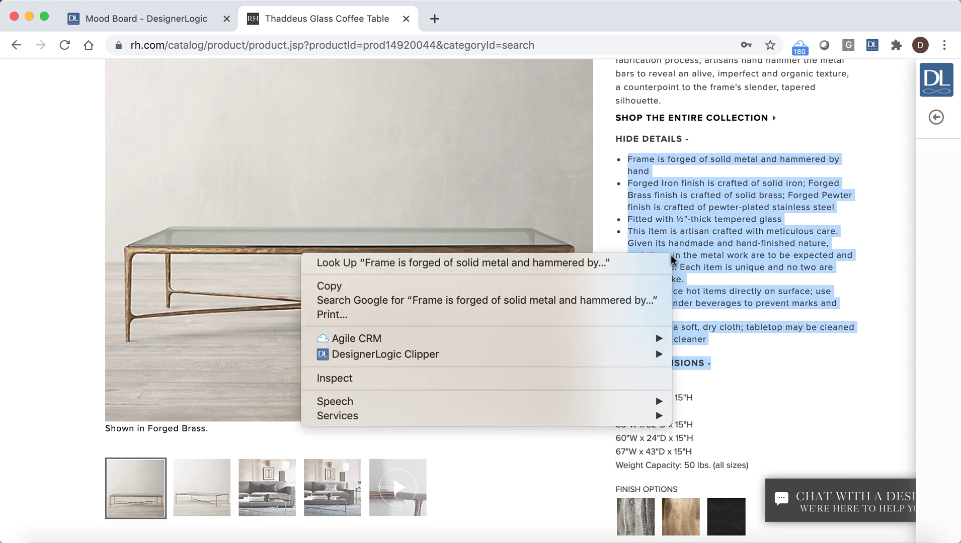
click(578, 287)
Reopen the clipper form, enable Specifications, and paste the copied product details with their bullet formatting.
click(935, 117)
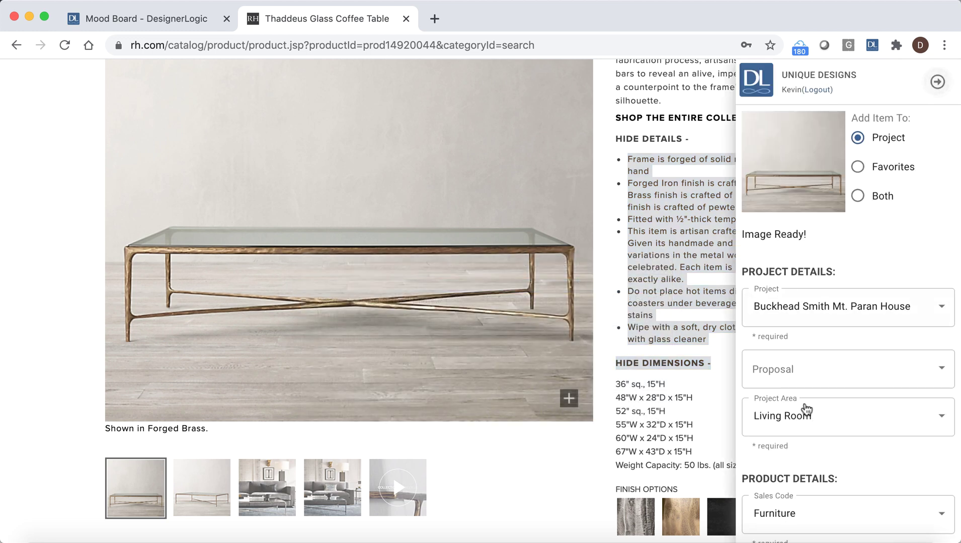
scroll(804, 408, down, 10)
click(755, 413)
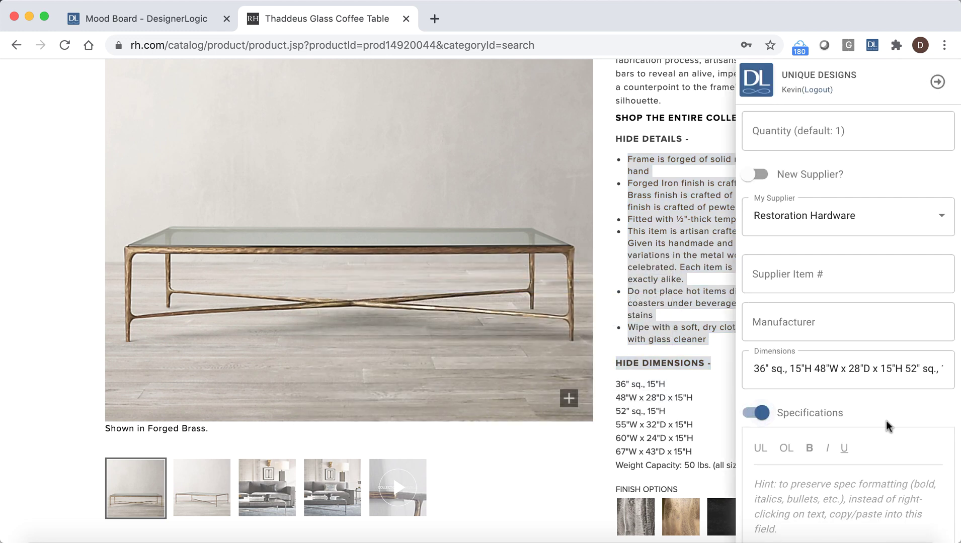
scroll(886, 419, down, 4)
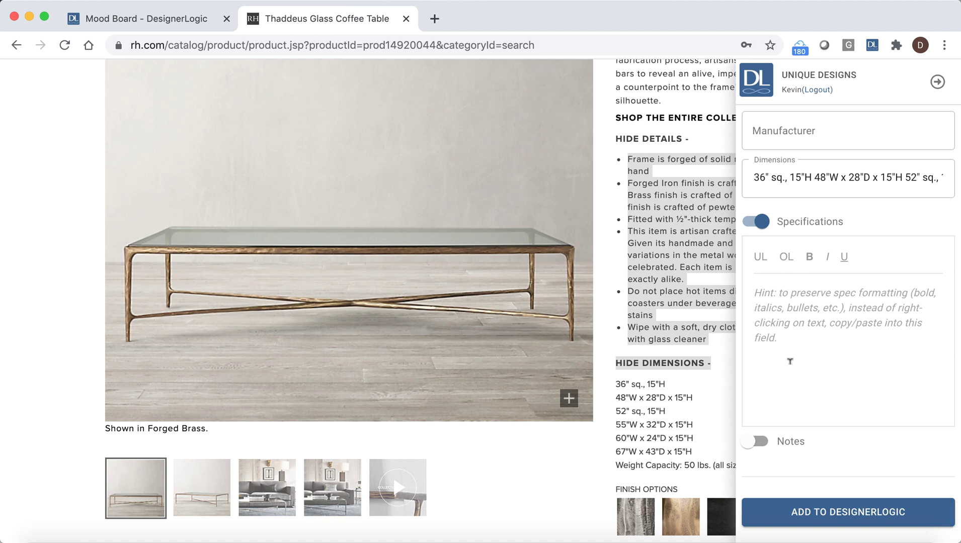
key(super+v)
Review the completed clipper form, submit the coffee table to DesignerLogic, and close the clipper without adding another item.
scroll(789, 361, up, 8)
scroll(790, 360, up, 10)
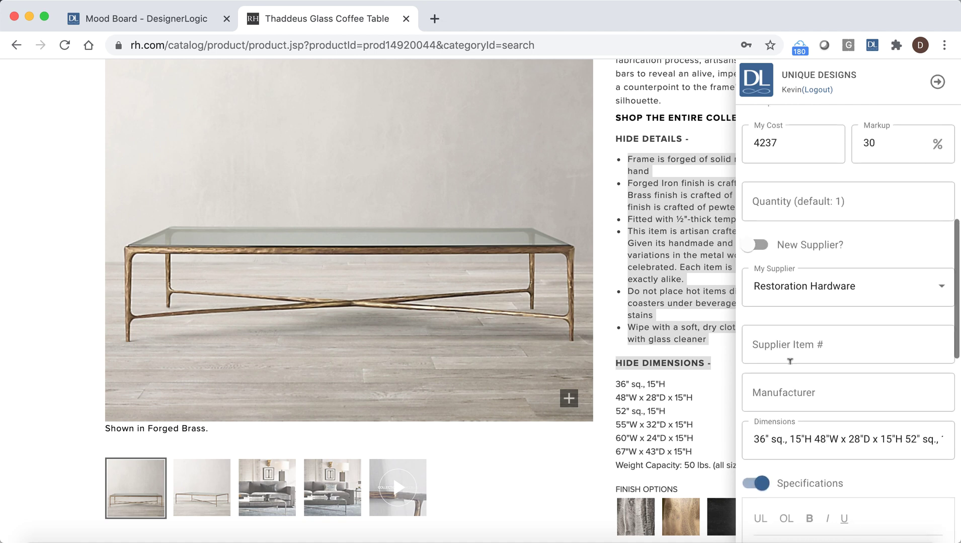
scroll(789, 361, up, 3)
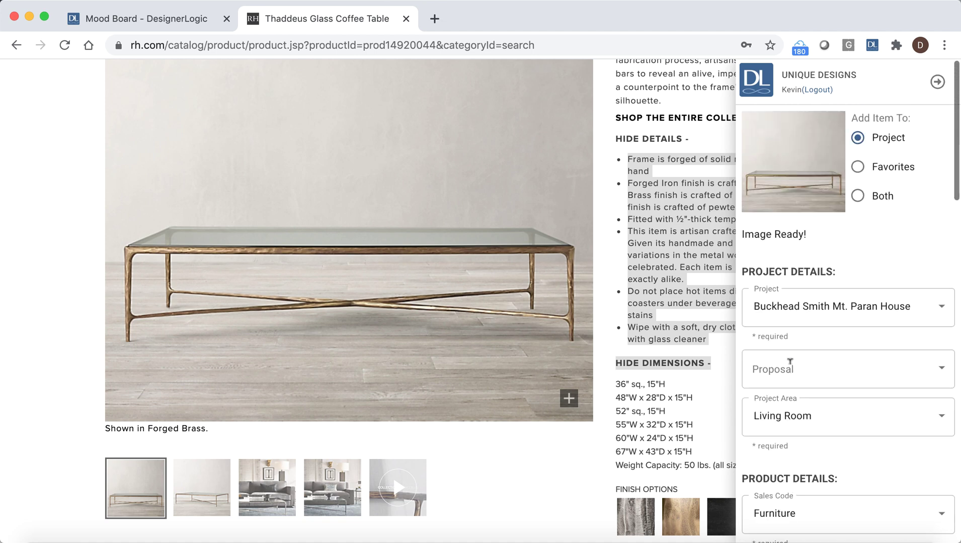
scroll(789, 361, down, 15)
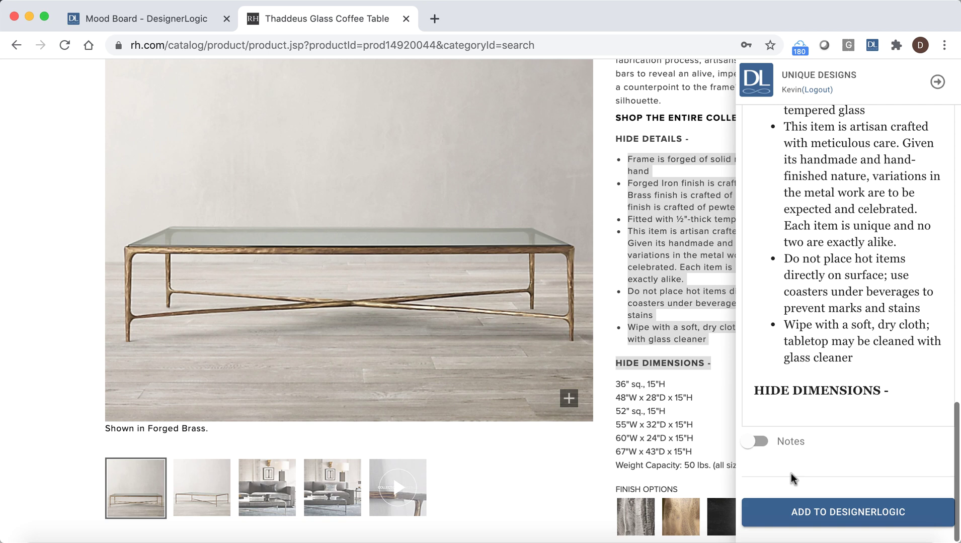
click(840, 522)
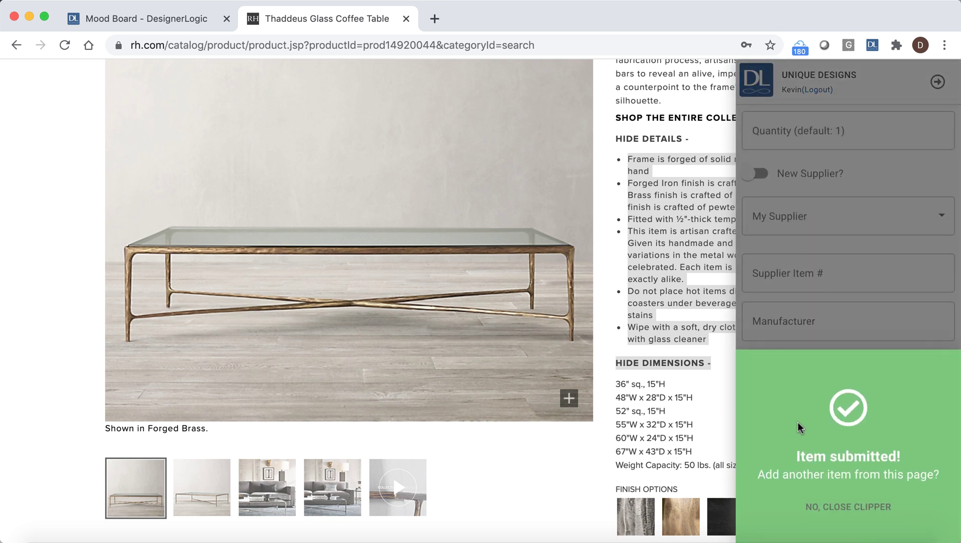
click(855, 509)
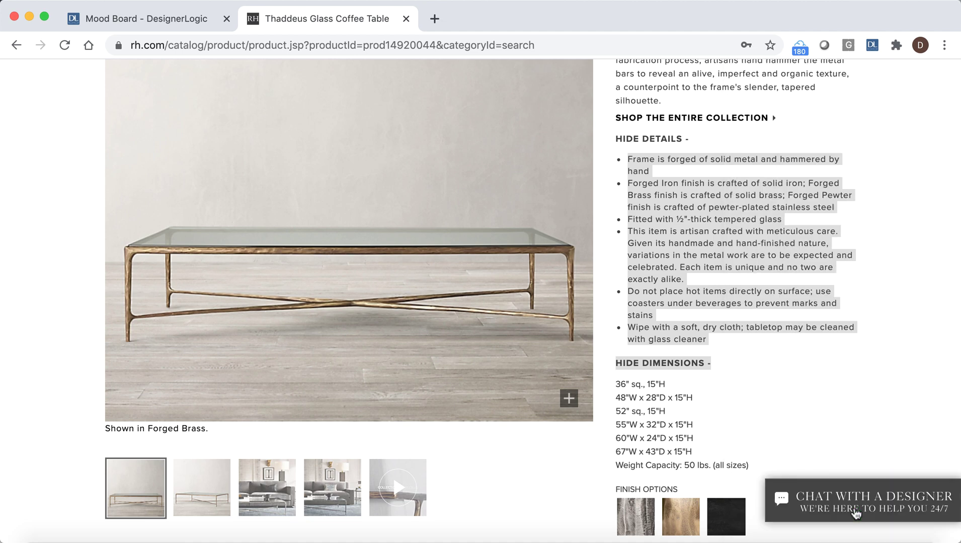
Switch to the DesignerLogic mood board and add the existing Thaddeus Glass Coffee Table item to Living Room Version 1.
click(143, 18)
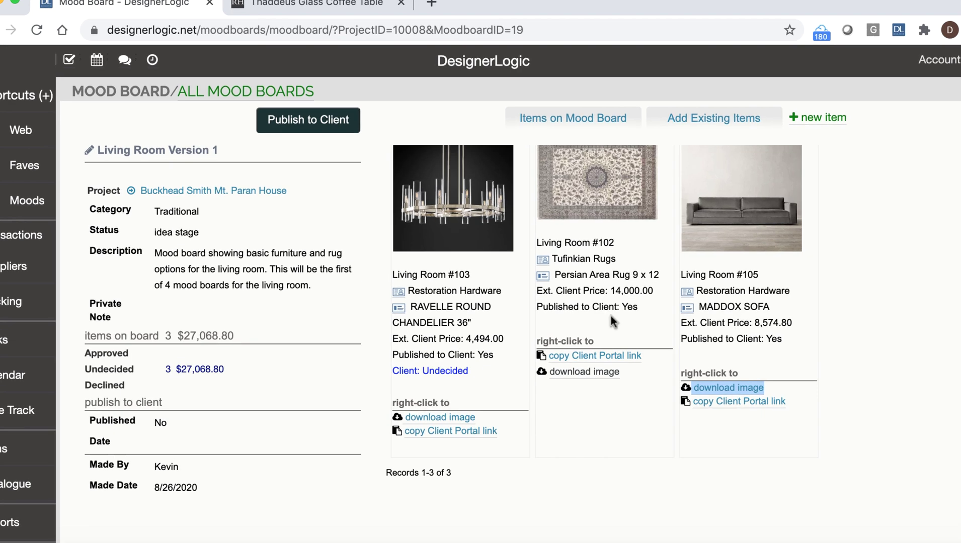
scroll(601, 313, up, 3)
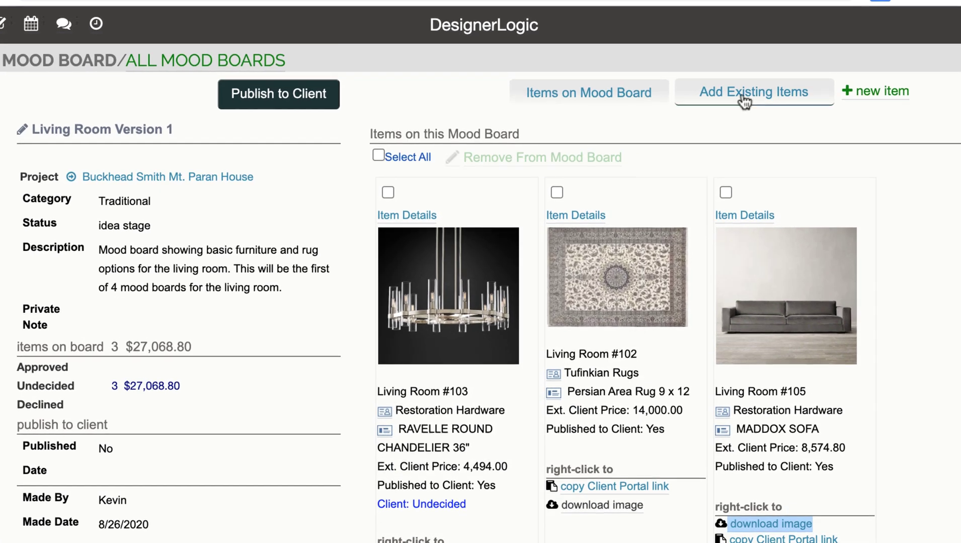
click(747, 102)
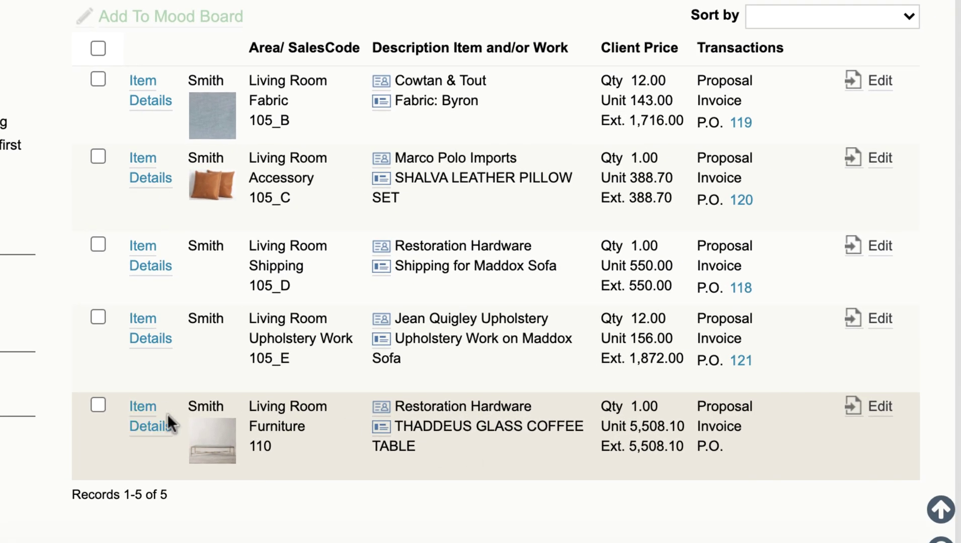
click(90, 405)
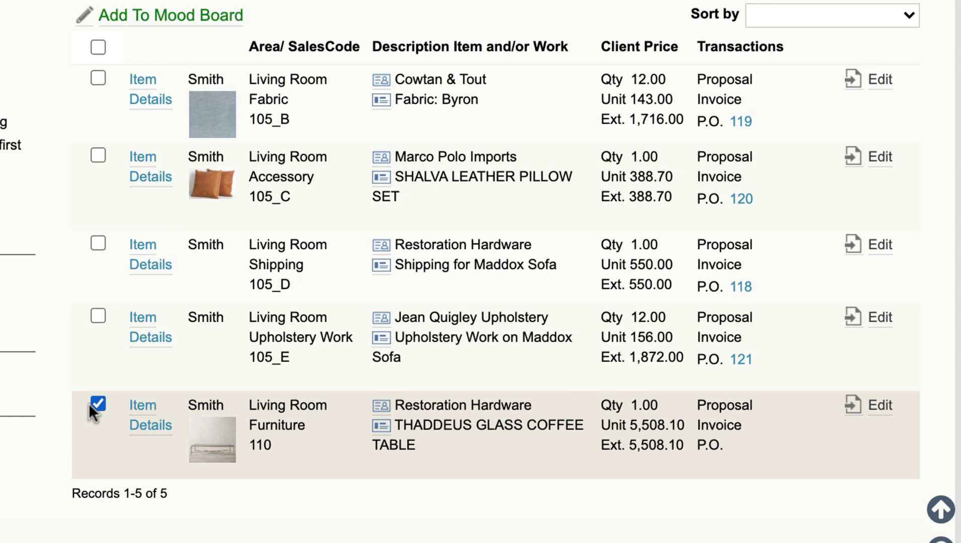
click(160, 19)
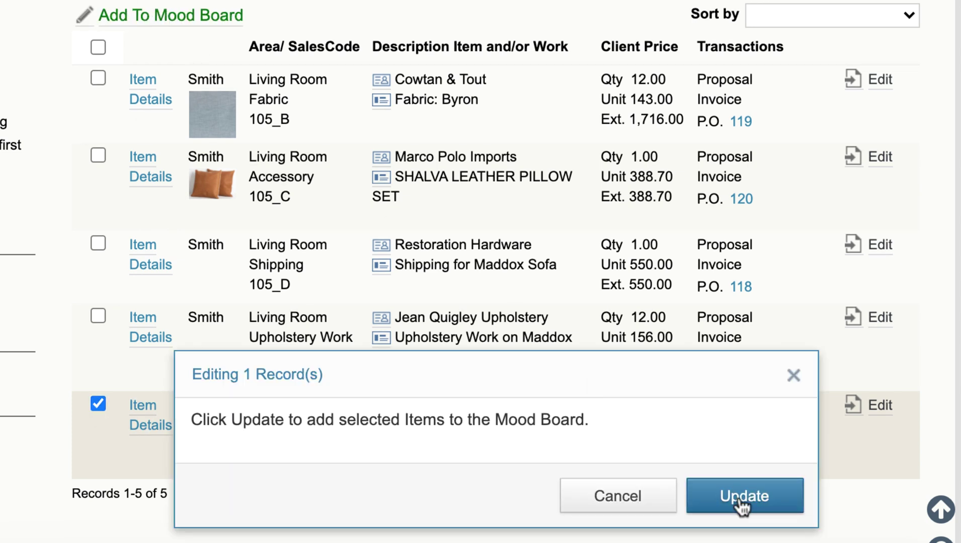
click(741, 501)
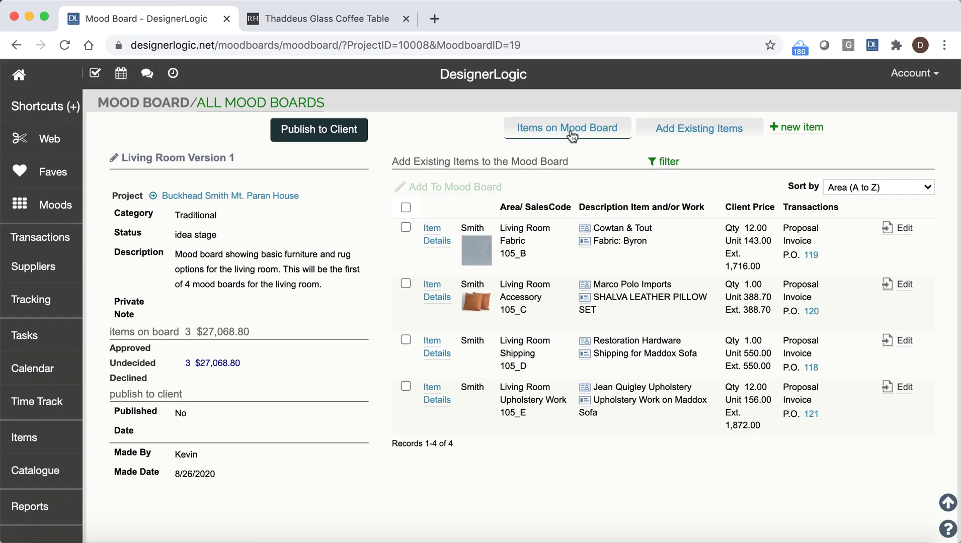
Show the items on the mood board and refresh the page to check the undecided item count and total.
click(571, 133)
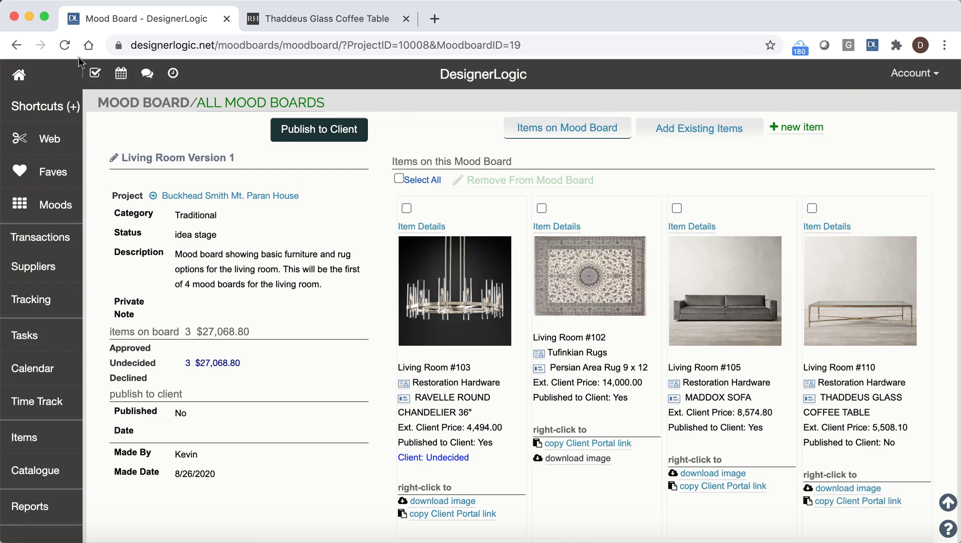
click(65, 46)
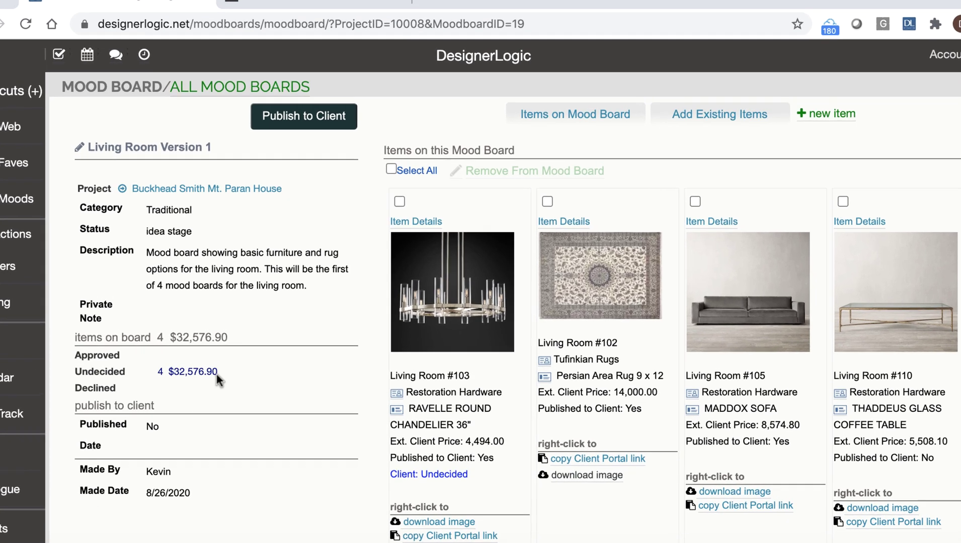
drag(217, 375, 138, 371)
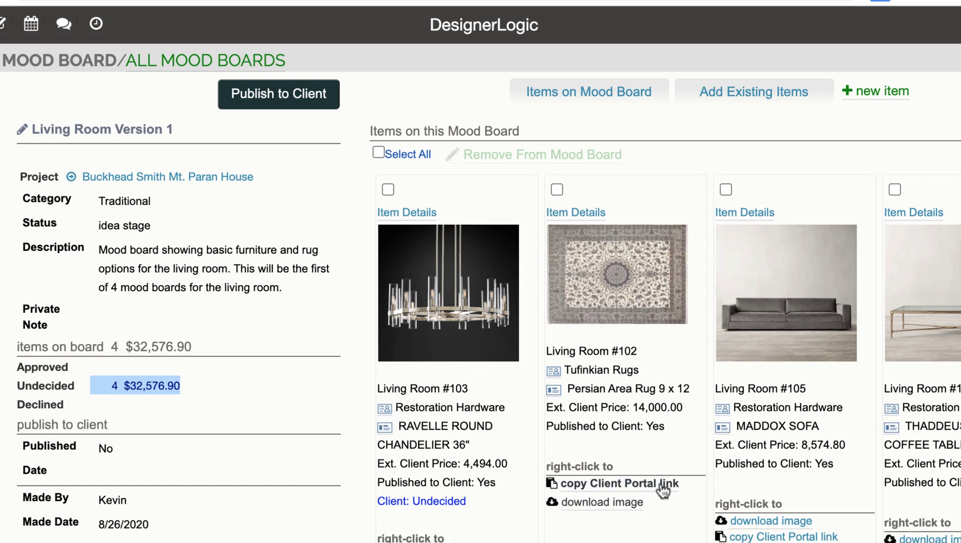
Download the Thaddeus coffee table's image as a JPEG named "coffee table" into the Mt Paran House folder.
scroll(663, 489, down, 3)
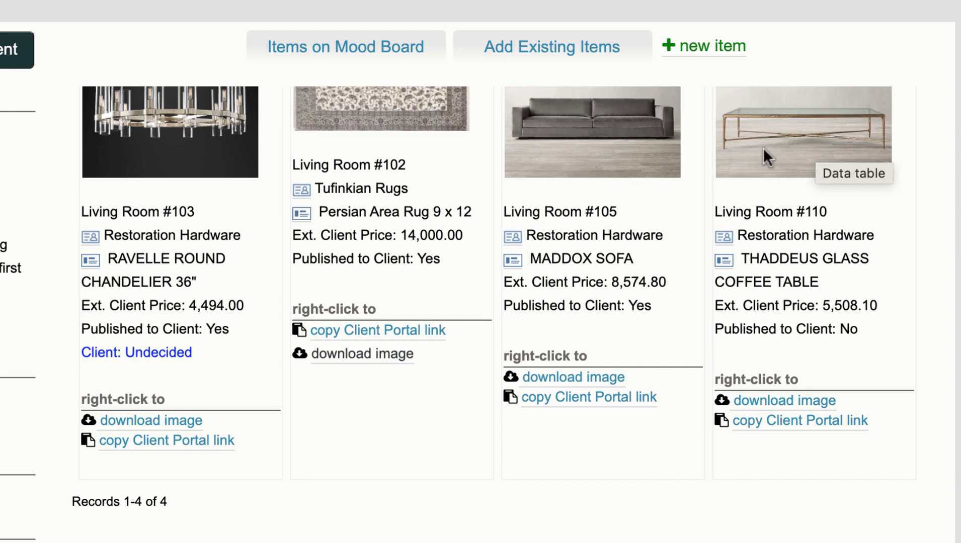
right_click(752, 401)
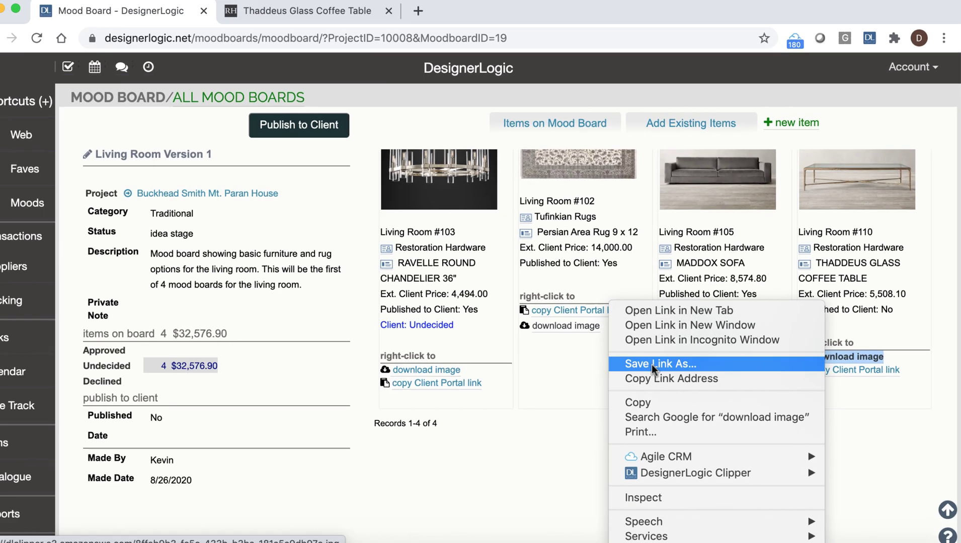
click(524, 399)
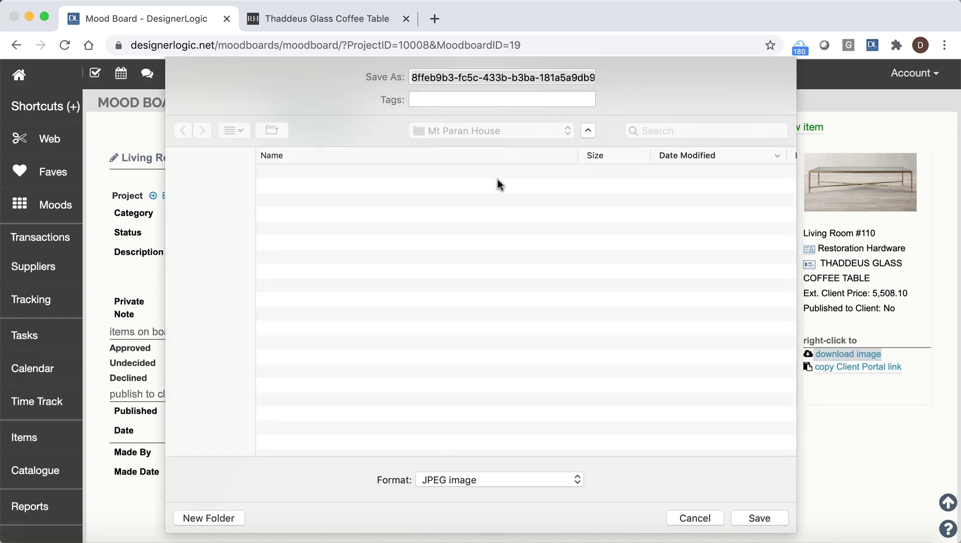
text(coffee table)
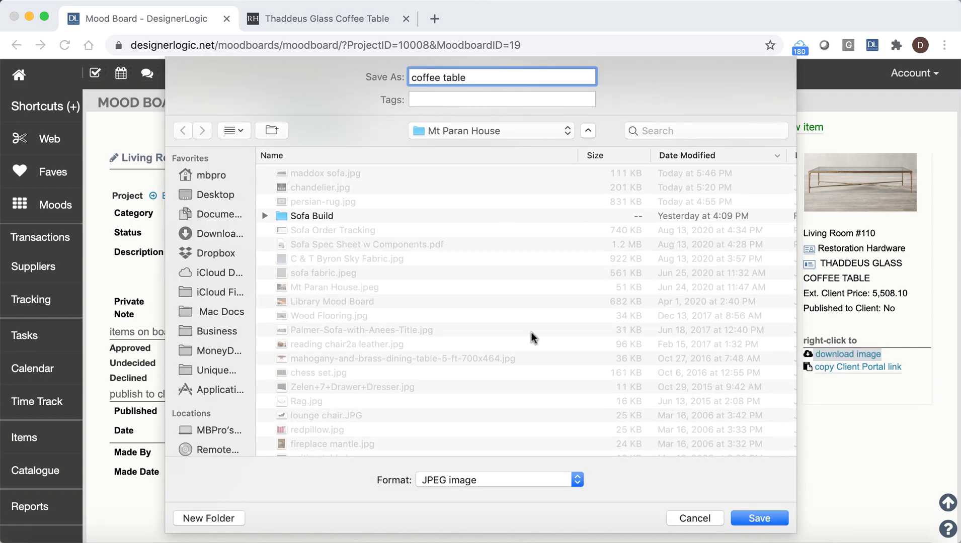
click(760, 518)
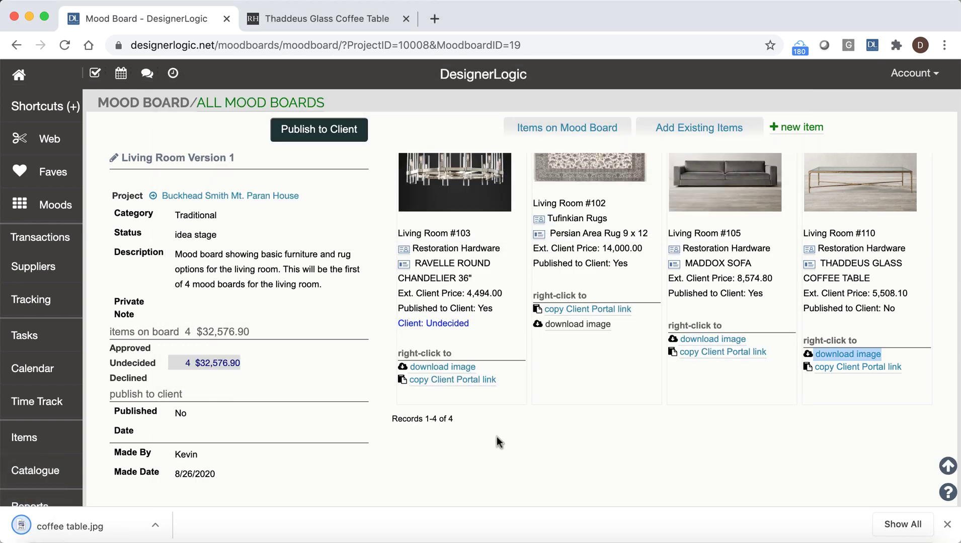
click(948, 524)
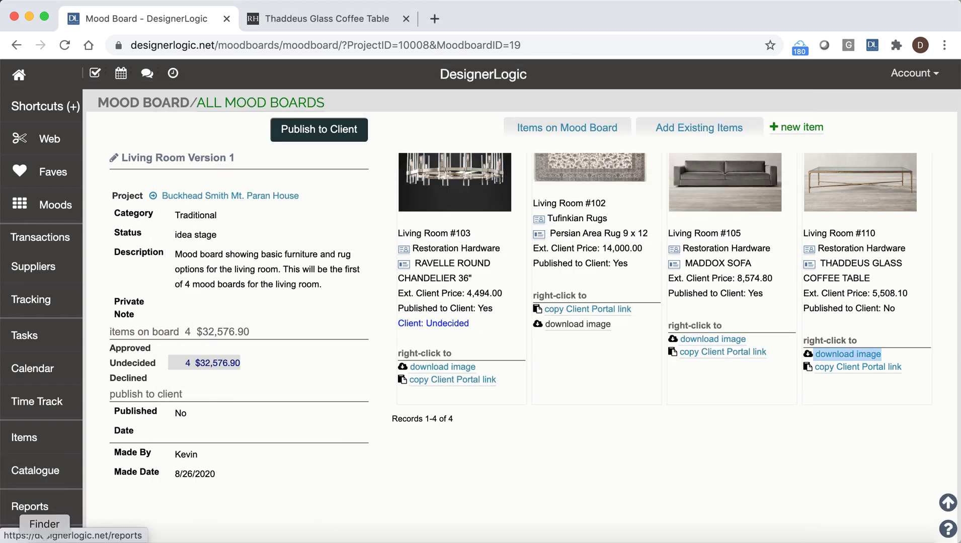
Switch to Finder, open coffee table.jpg from the Mt Paran House folder in Preview, and save it cropped closely around the table.
click(40, 508)
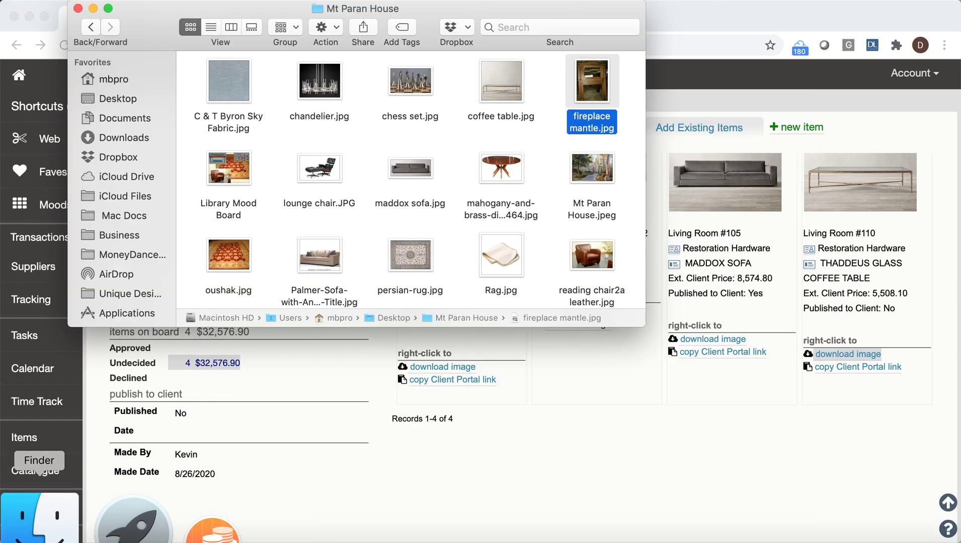
click(497, 94)
double_click(487, 85)
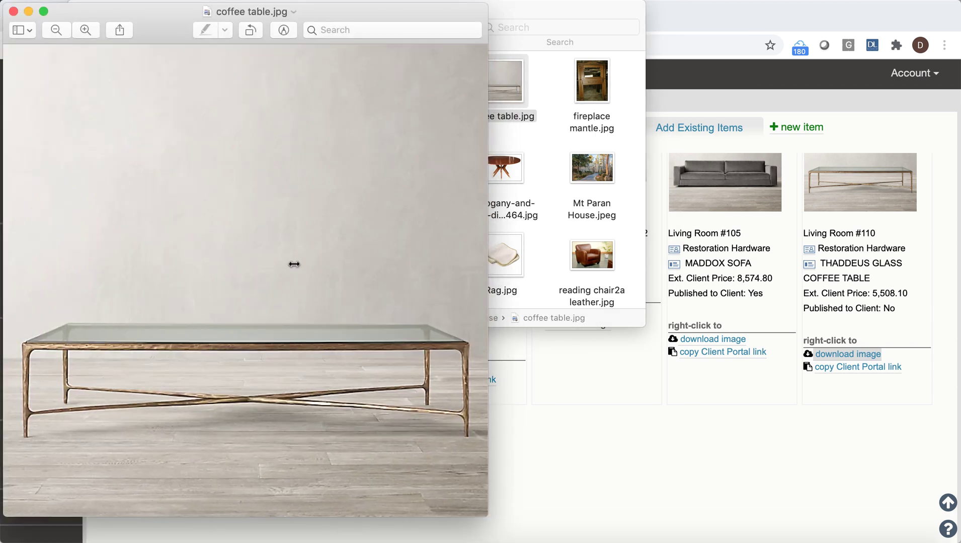
drag(12, 295, 490, 473)
key(super+k)
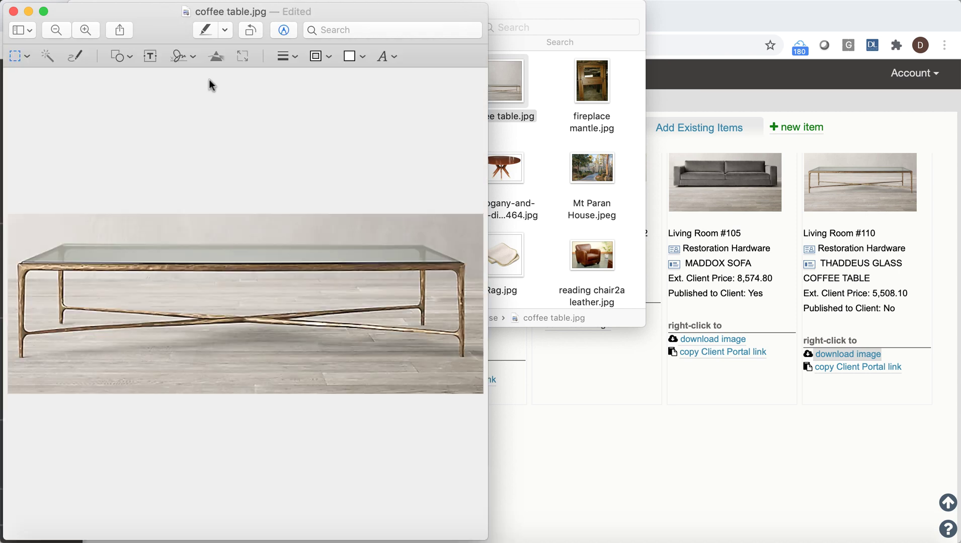
key(super+s)
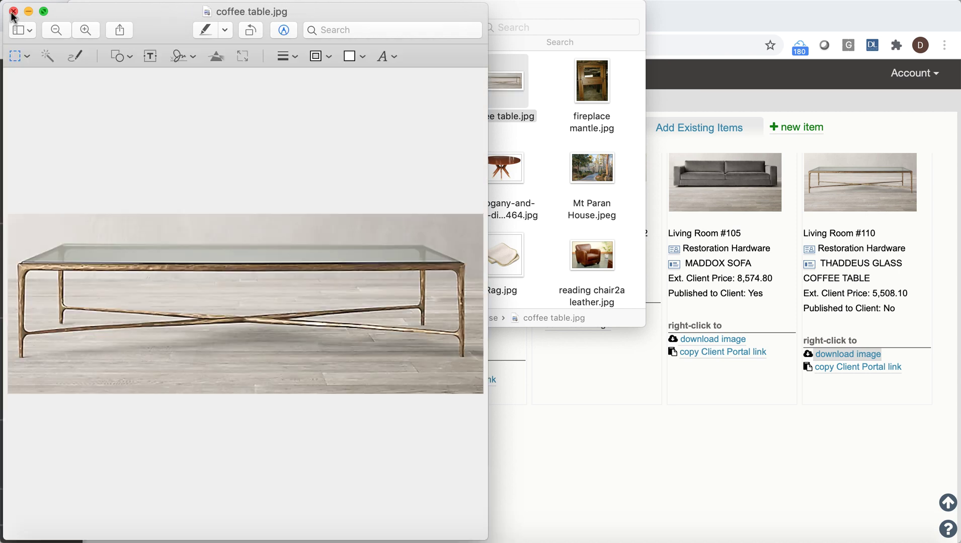
click(13, 11)
Switch to Keynote, place coffee table.jpg from the Finder folder below the sofa on the slide, and scale it down narrower than the sofa.
drag(148, 46, 573, 229)
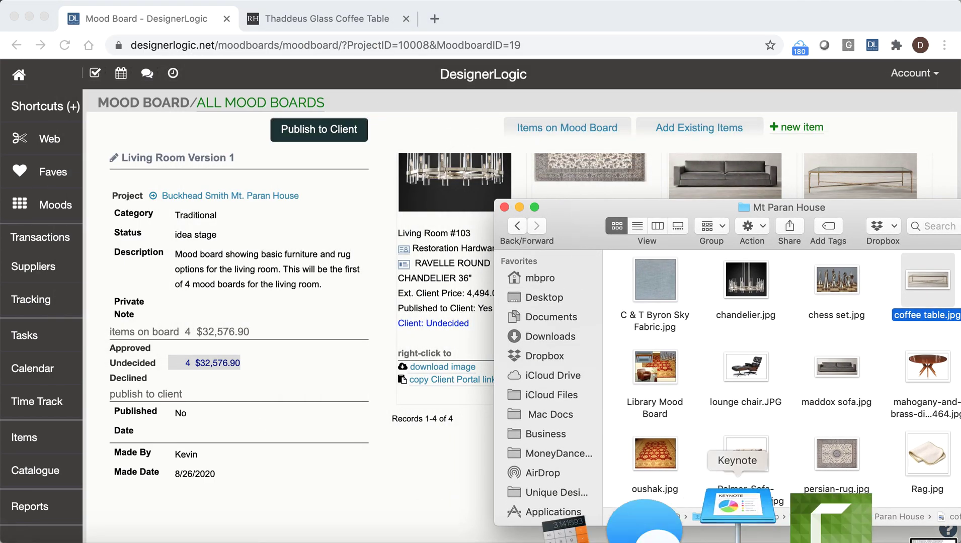
click(505, 523)
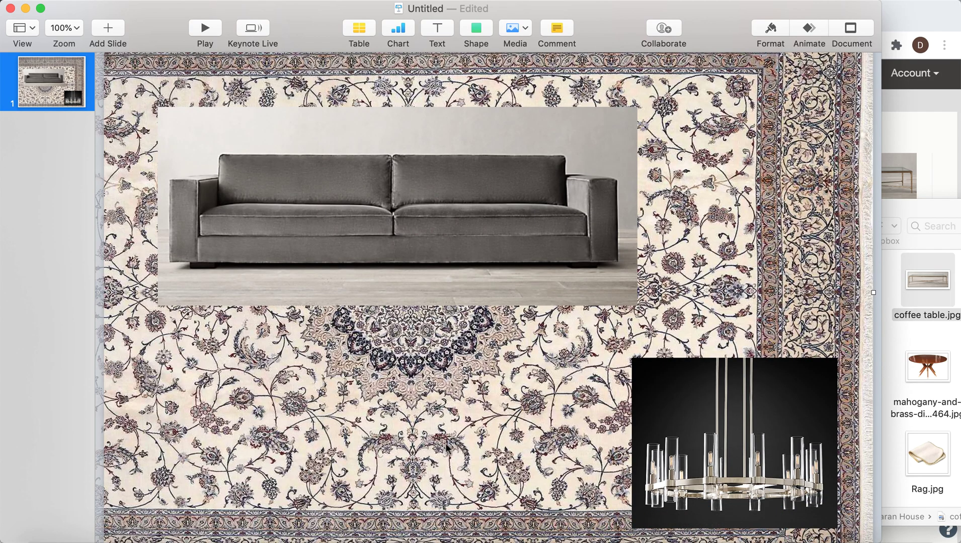
drag(927, 288, 314, 392)
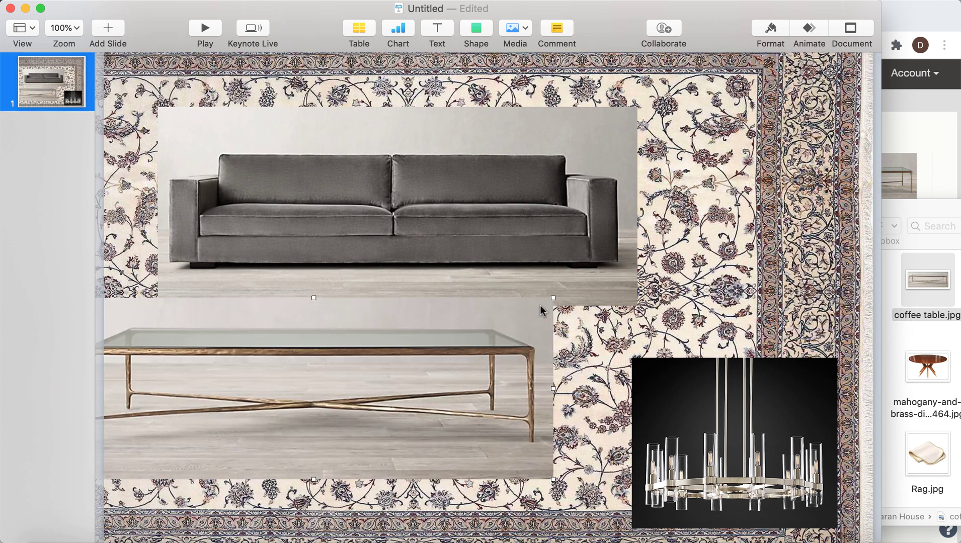
drag(553, 297, 433, 373)
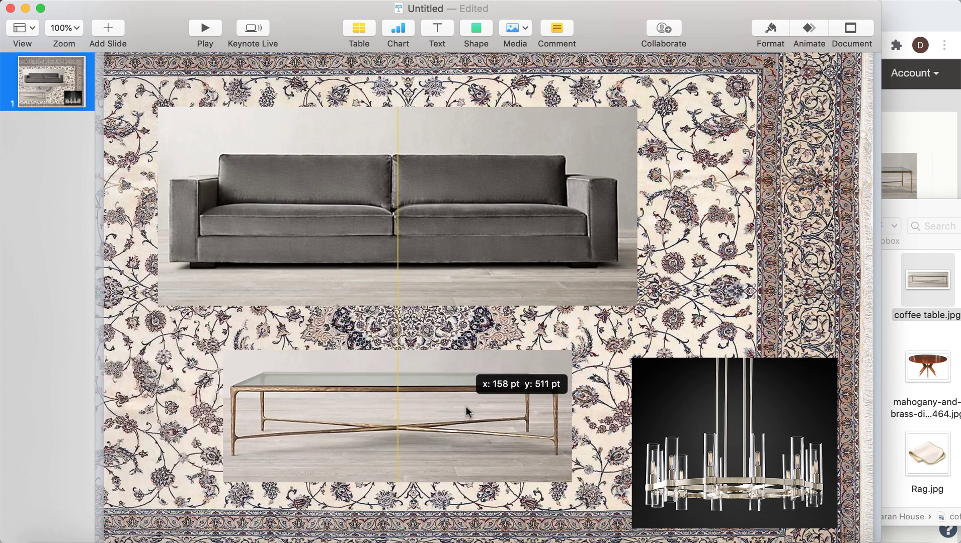